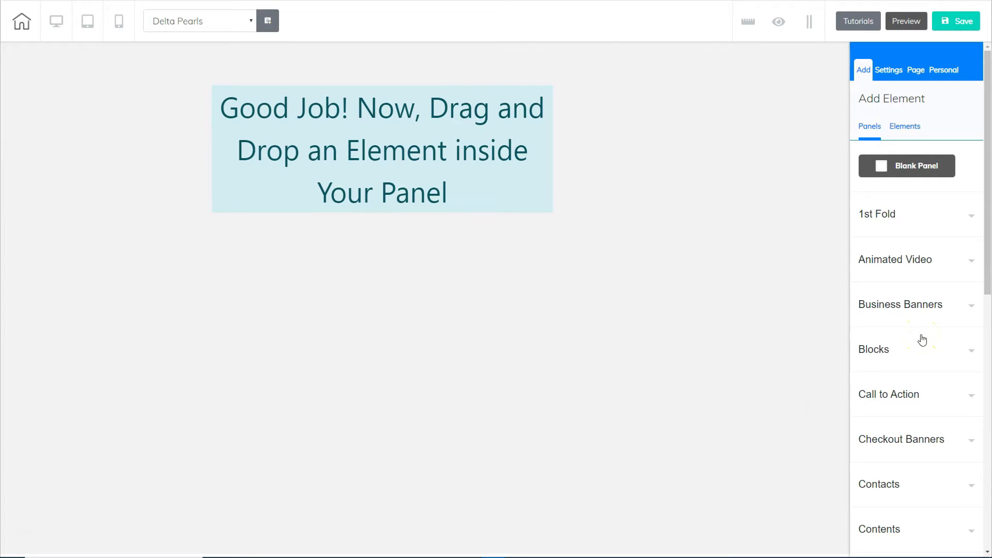
# - Add the plain white single-title accordion element to the empty panel, near its upper middle
pyautogui.click(908, 127)
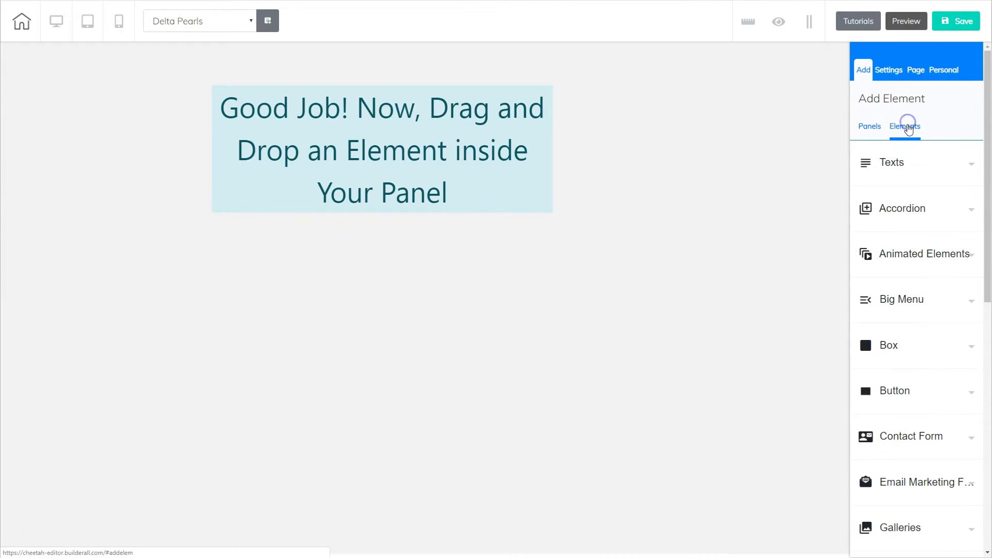
pyautogui.click(895, 206)
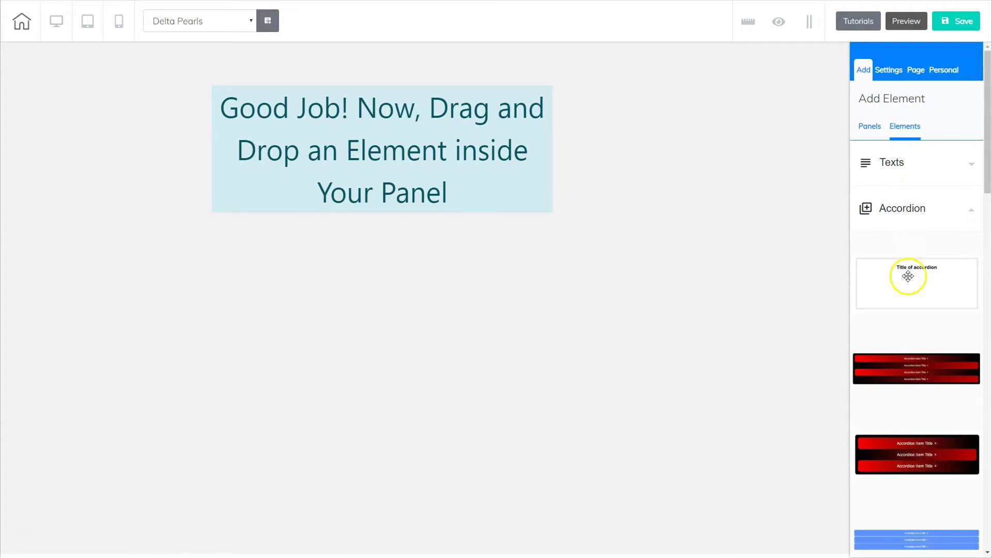
pyautogui.scroll(-6, 908, 421)
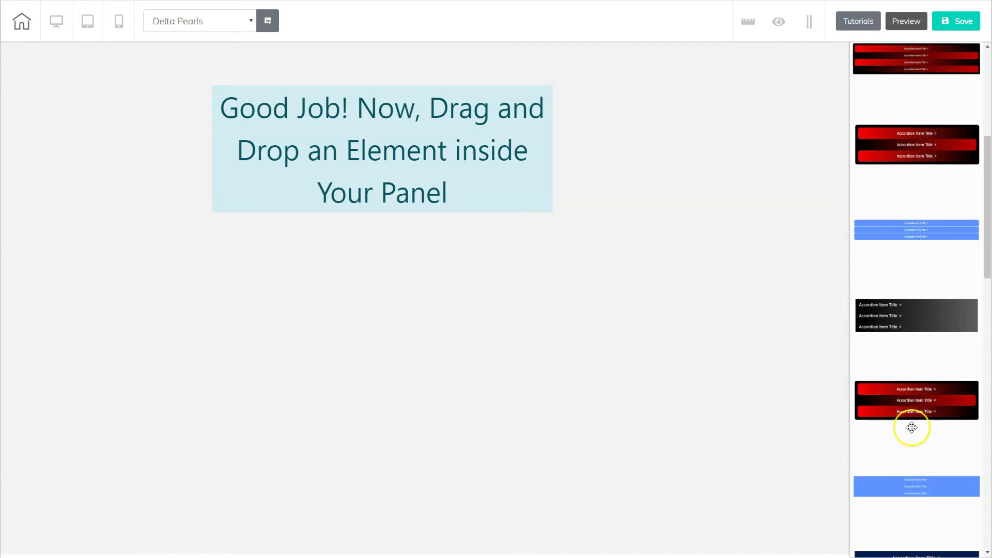
pyautogui.scroll(-3, 912, 427)
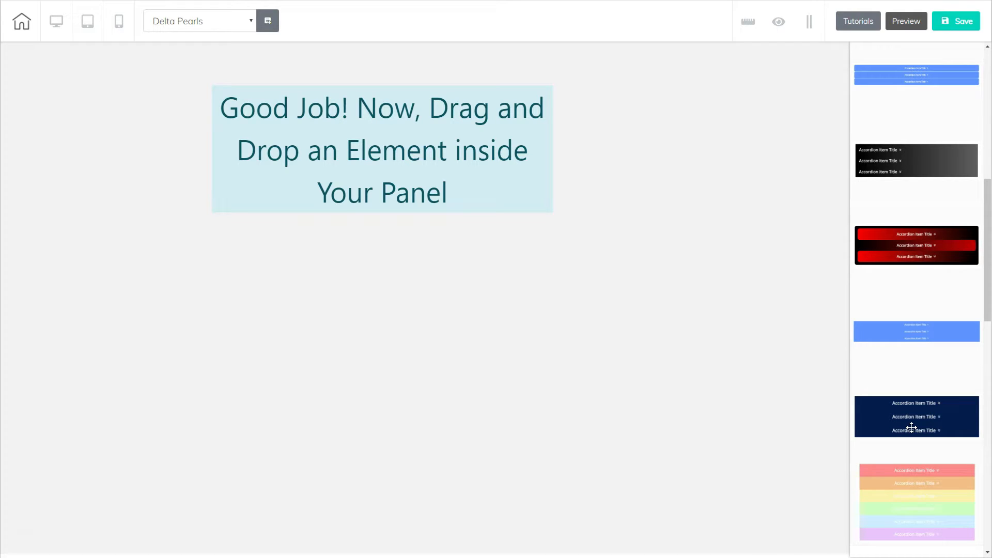
pyautogui.click(902, 383)
pyautogui.scroll(1, 902, 384)
pyautogui.scroll(8, 902, 384)
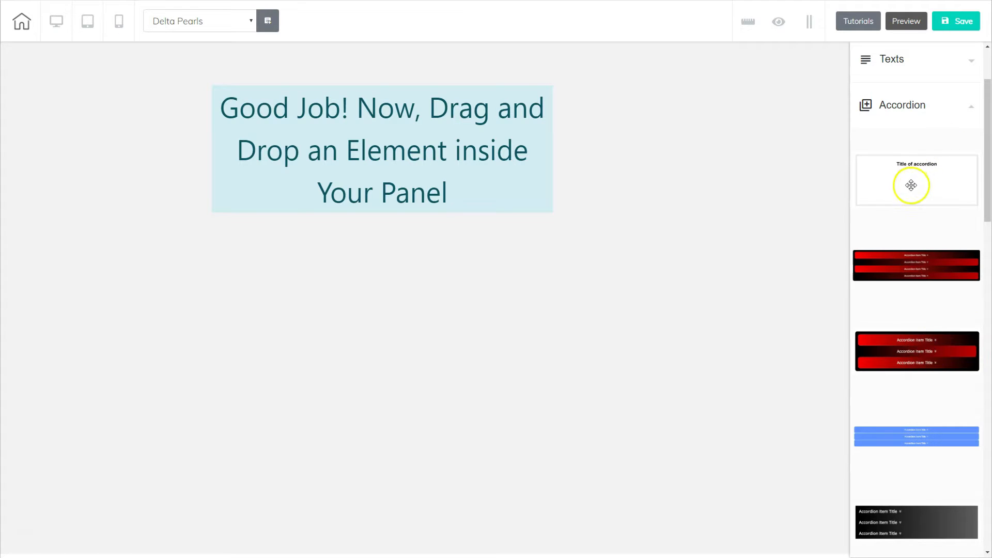
pyautogui.moveTo(923, 183); pyautogui.dragTo(506, 179)
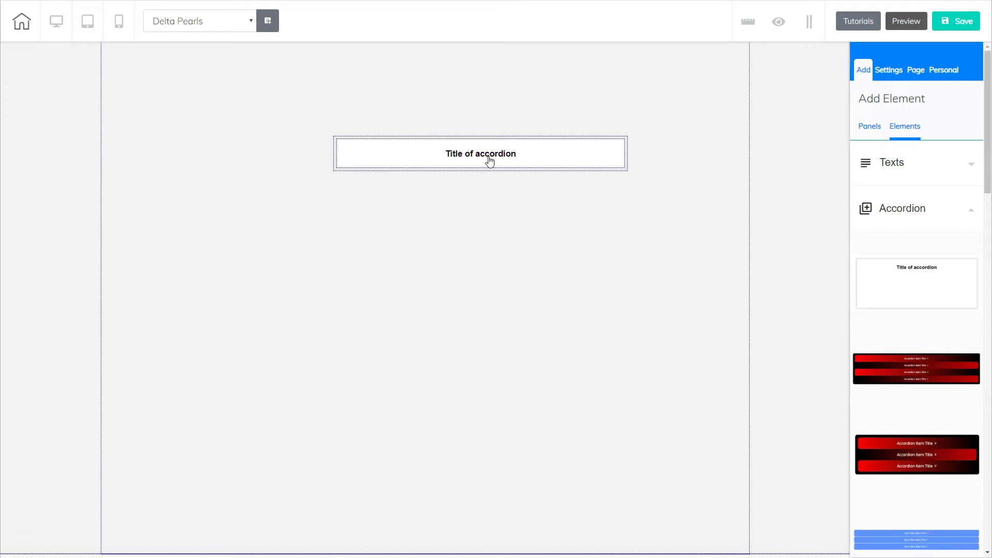
# - Reposition the accordion group so it sits roughly centred horizontally in the upper part of the panel, and keep the group selected
pyautogui.click(552, 165)
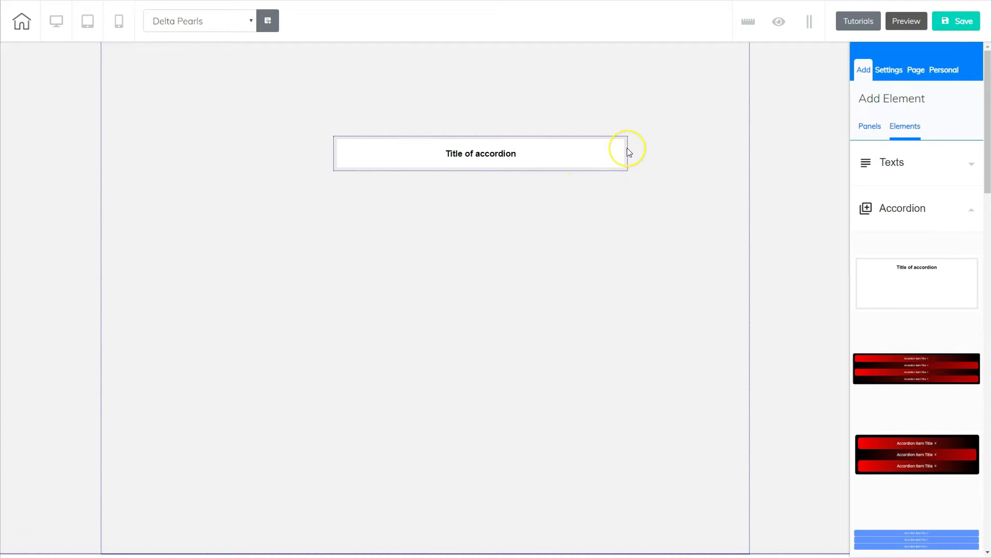
pyautogui.moveTo(627, 148); pyautogui.dragTo(494, 162)
pyautogui.moveTo(421, 165)
pyautogui.mouseDown()
pyautogui.moveTo(498, 179)
pyautogui.moveTo(419, 198)
pyautogui.mouseUp()
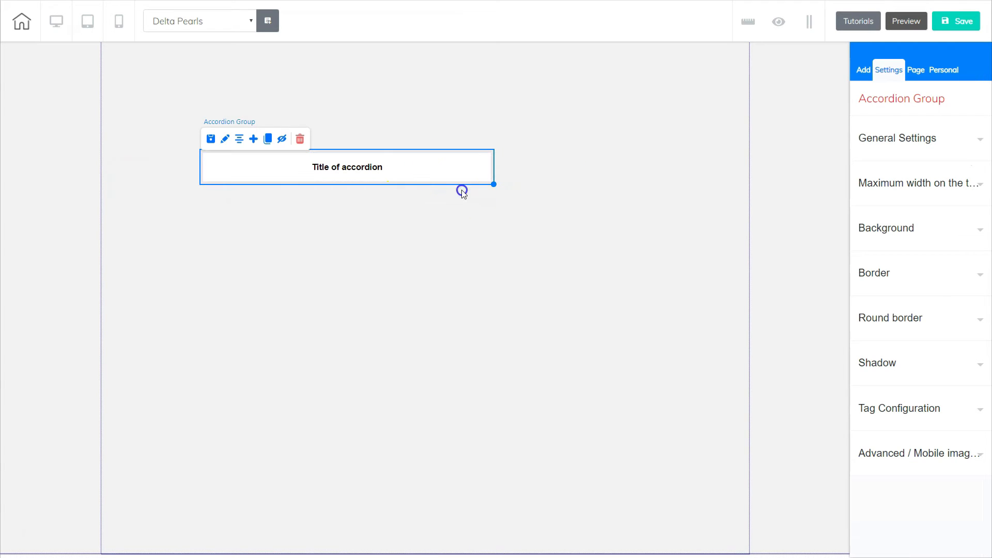
pyautogui.click(510, 176)
pyautogui.moveTo(493, 168); pyautogui.dragTo(565, 153)
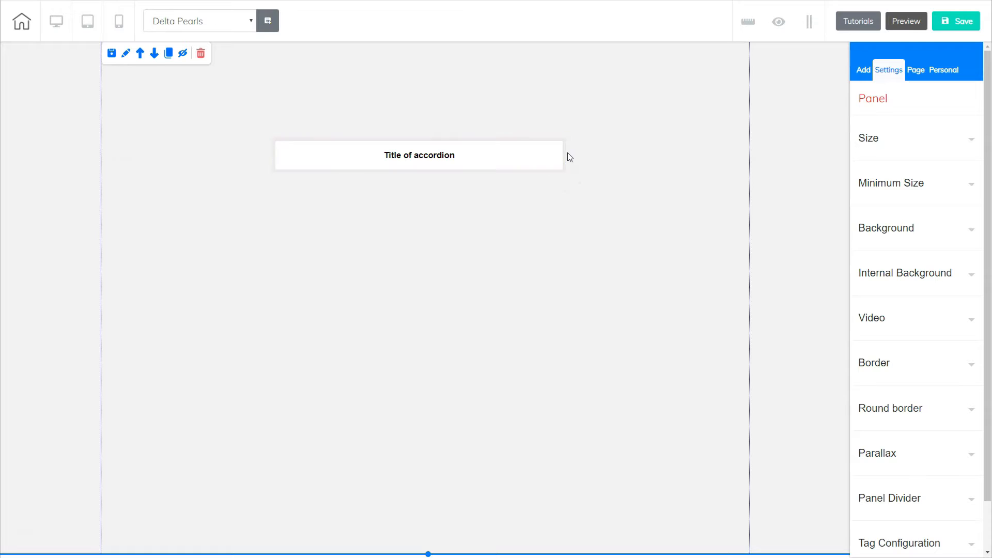
pyautogui.click(566, 155)
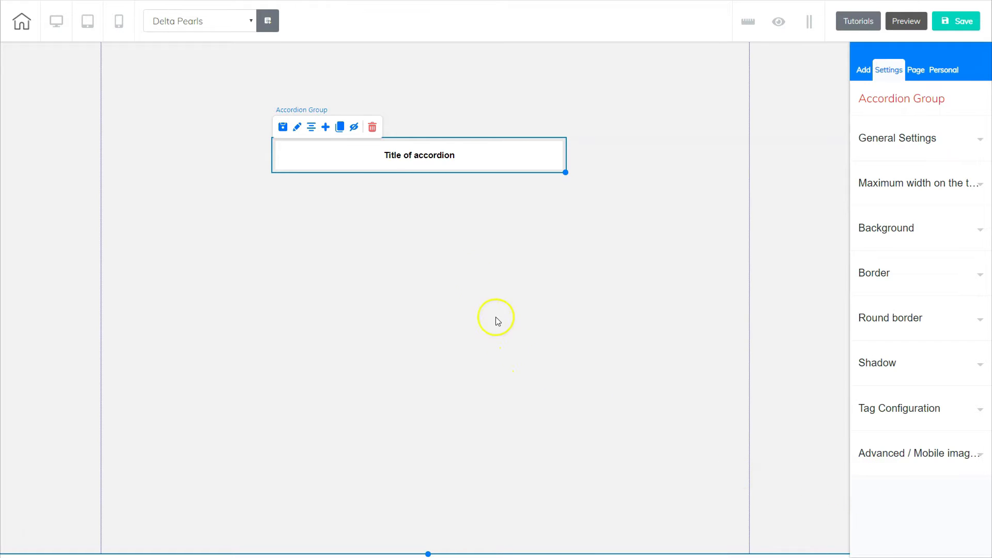
# - Add a second accordion item to the accordion group
pyautogui.click(297, 128)
pyautogui.click(312, 130)
pyautogui.click(326, 129)
pyautogui.click(351, 129)
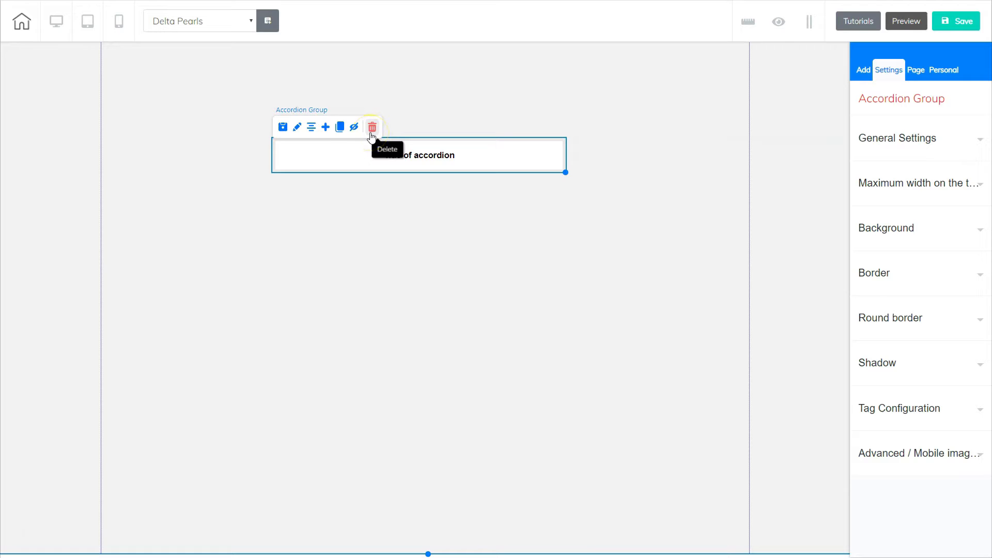
pyautogui.click(328, 129)
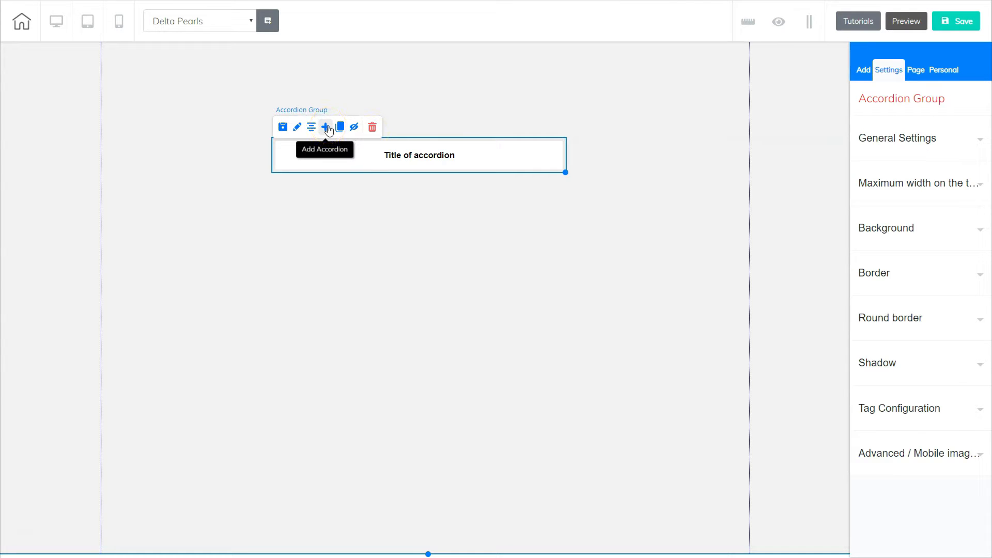
pyautogui.click(327, 131)
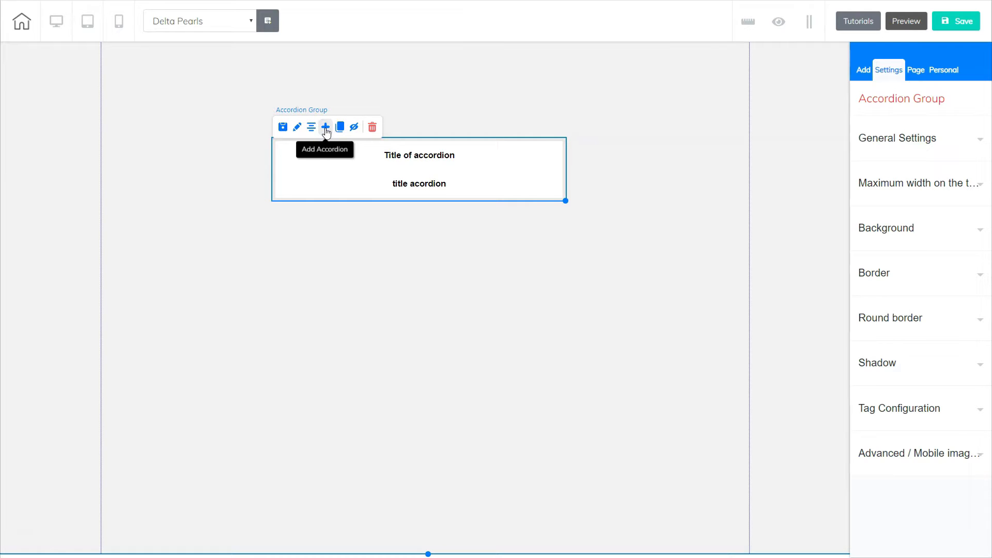
# - Expand and collapse each of the two accordion items to check their content containers
pyautogui.click(408, 158)
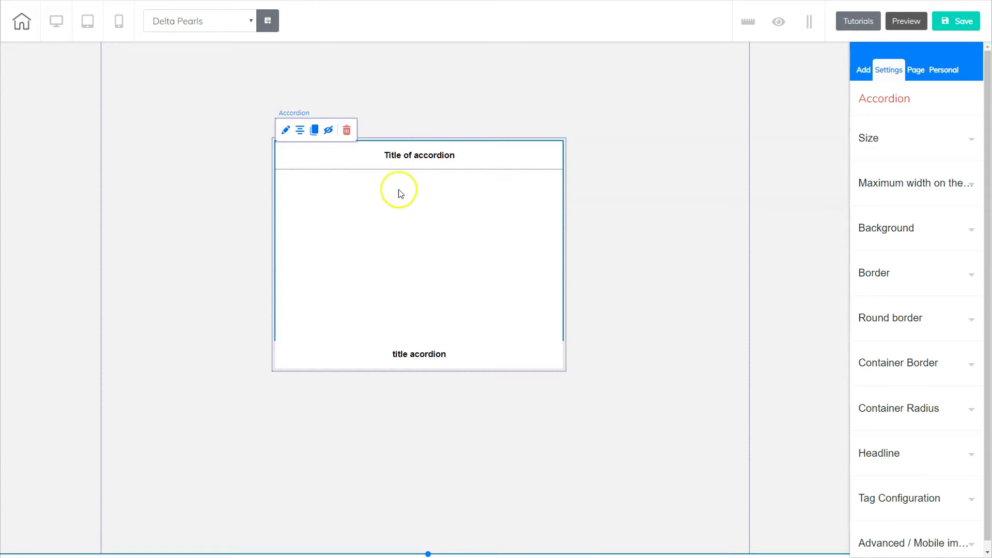
pyautogui.click(417, 155)
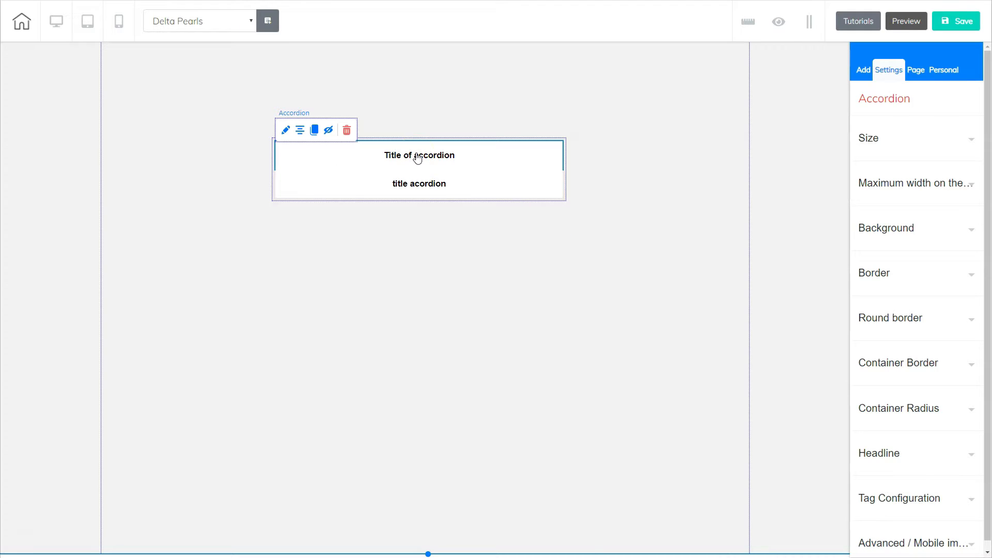
pyautogui.click(414, 187)
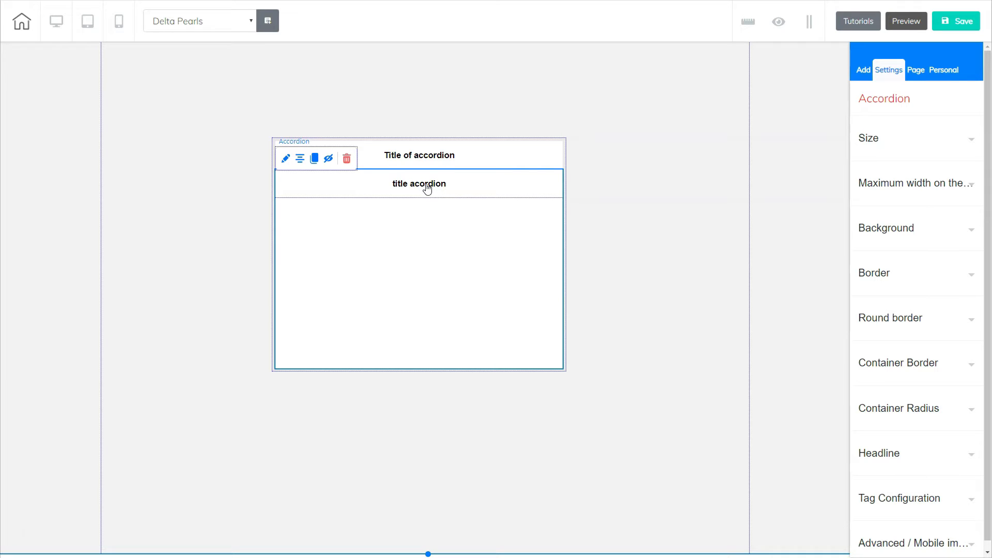
pyautogui.click(428, 189)
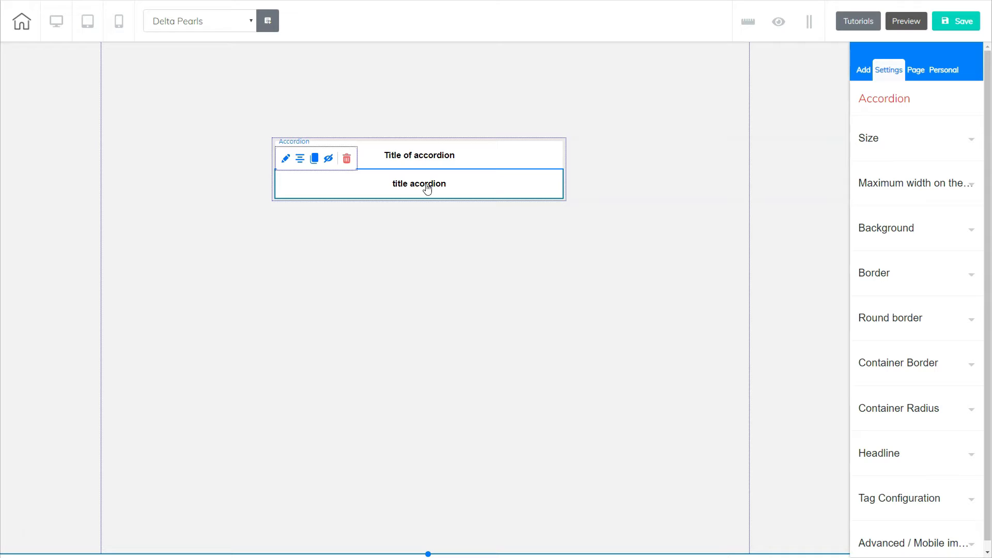
# - Set the accordion group's combined left and right internal padding to 20 and move the group slightly up and to the left
pyautogui.click(565, 158)
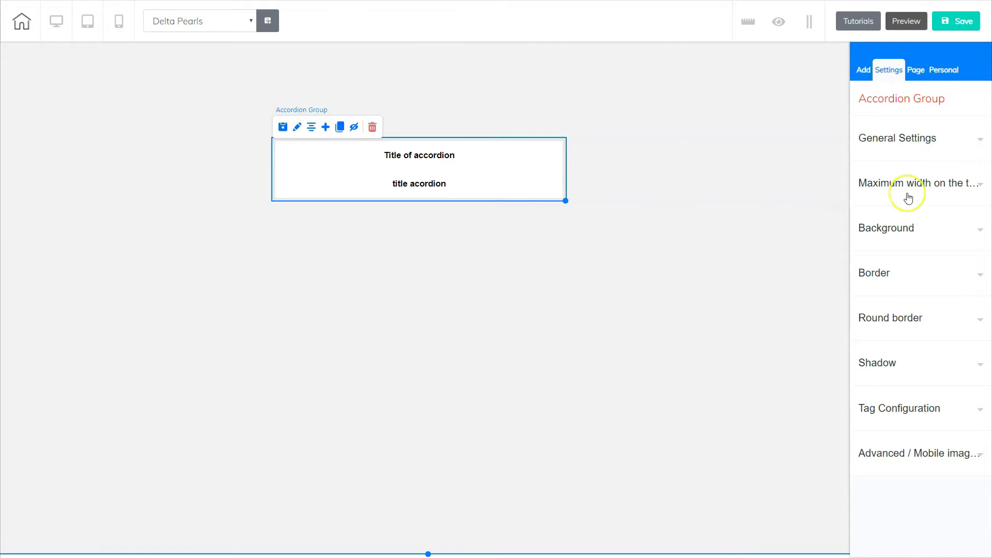
pyautogui.click(907, 138)
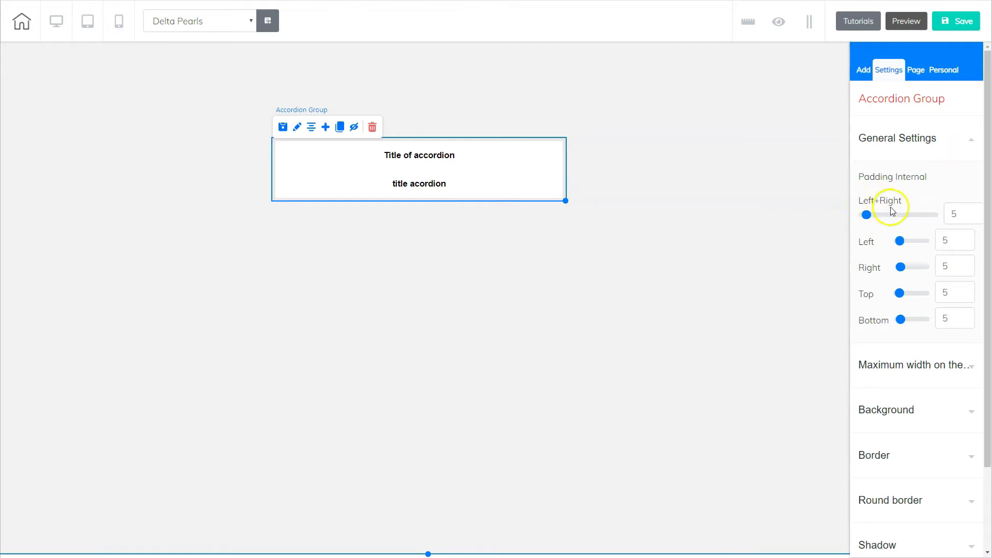
pyautogui.click(977, 212)
pyautogui.click(977, 212)
pyautogui.click(977, 212)
pyautogui.click(977, 212)
pyautogui.click(977, 212)
pyautogui.click(977, 212)
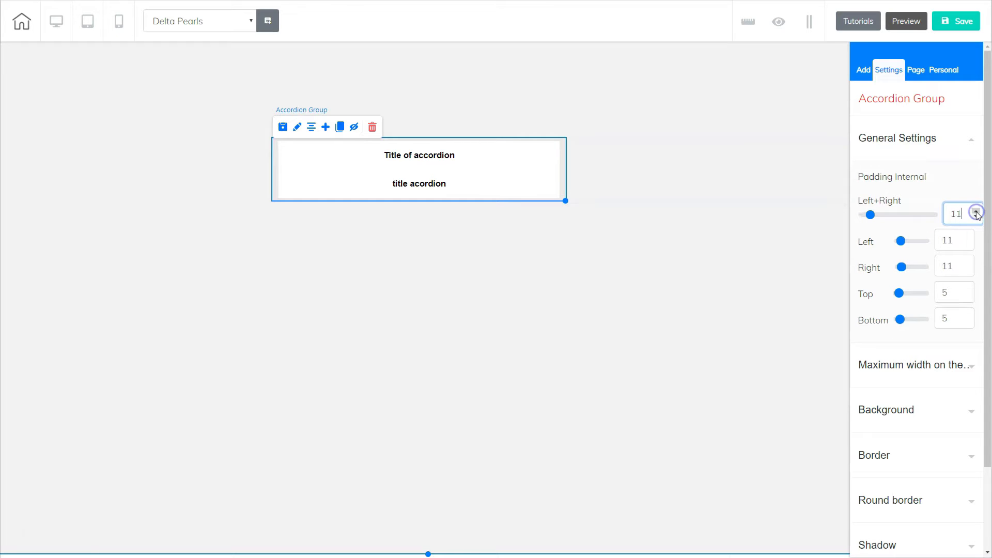
pyautogui.click(977, 212)
pyautogui.click(977, 212)
pyautogui.click(977, 212)
pyautogui.click(977, 212)
pyautogui.click(976, 212)
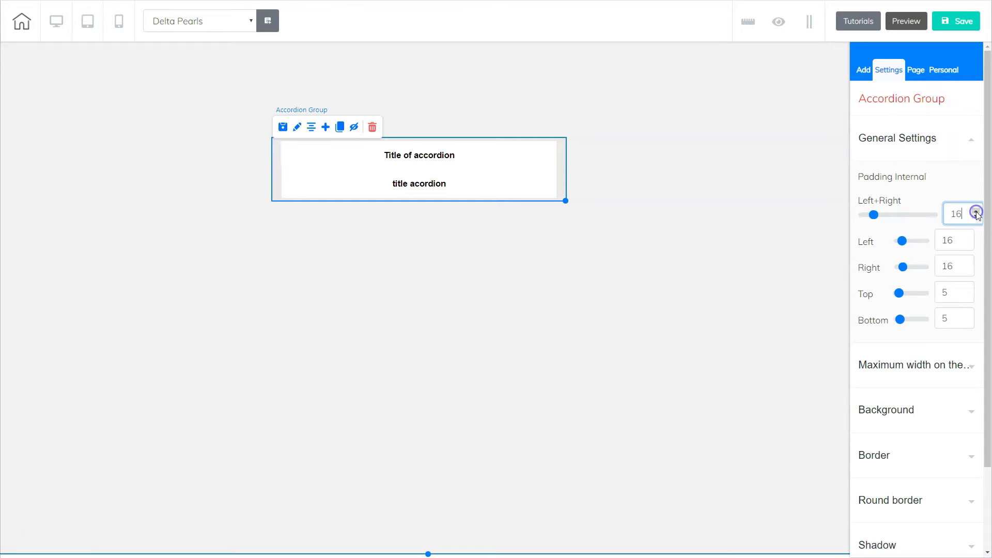
pyautogui.click(977, 212)
pyautogui.click(977, 212)
pyautogui.click(977, 212)
pyautogui.click(977, 212)
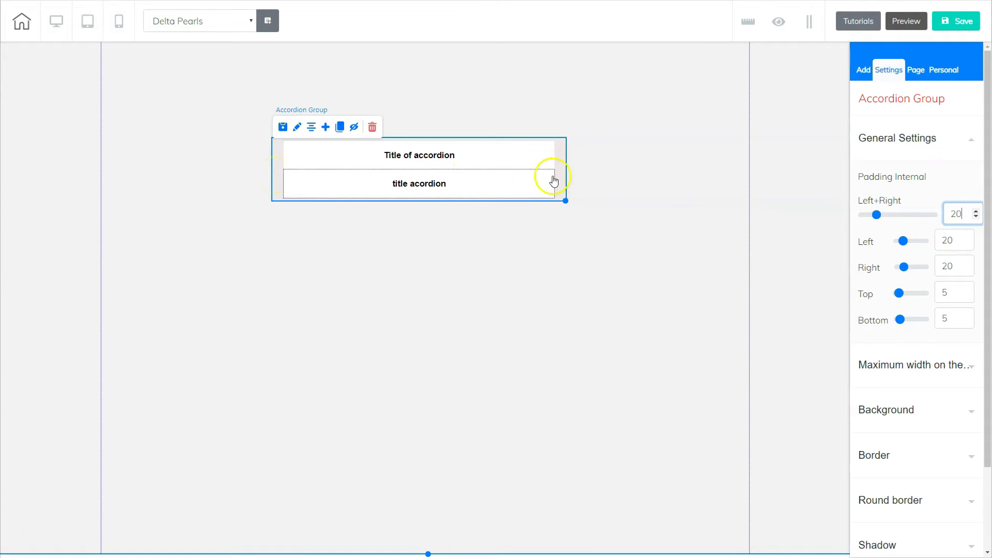
pyautogui.moveTo(561, 166); pyautogui.dragTo(594, 270)
pyautogui.moveTo(485, 147); pyautogui.dragTo(535, 144)
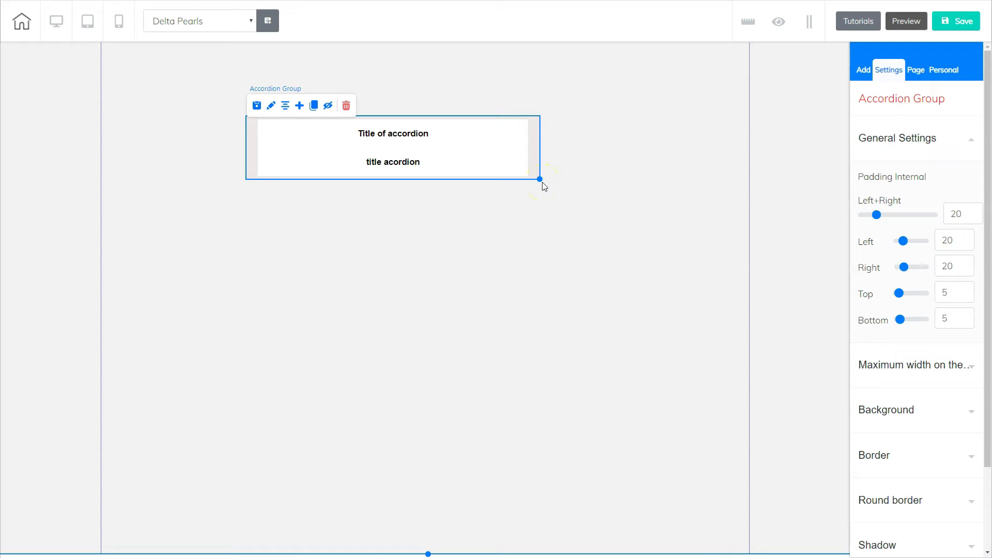
# - Set the accordion group's background to solid red C71E1E
pyautogui.click(916, 368)
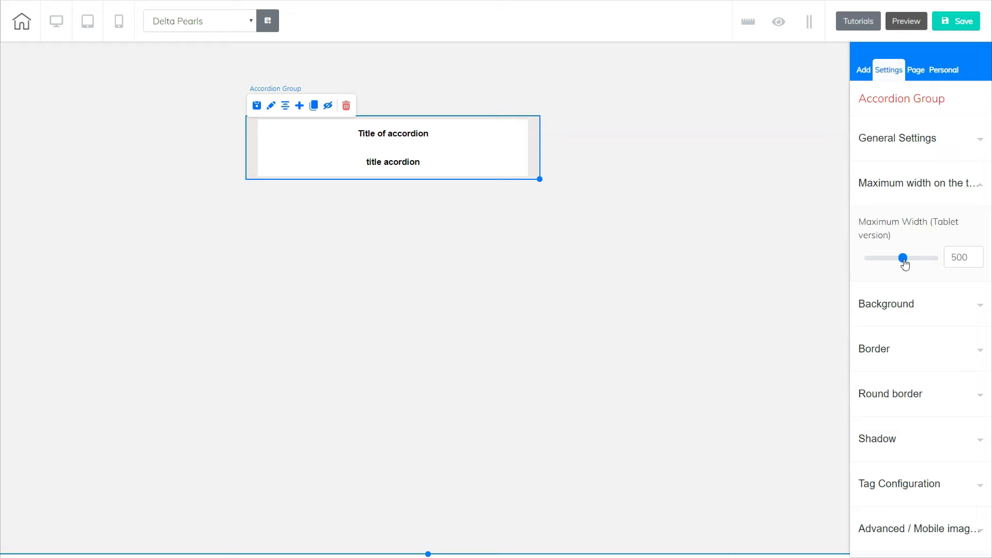
pyautogui.click(890, 305)
pyautogui.scroll(-2, 893, 347)
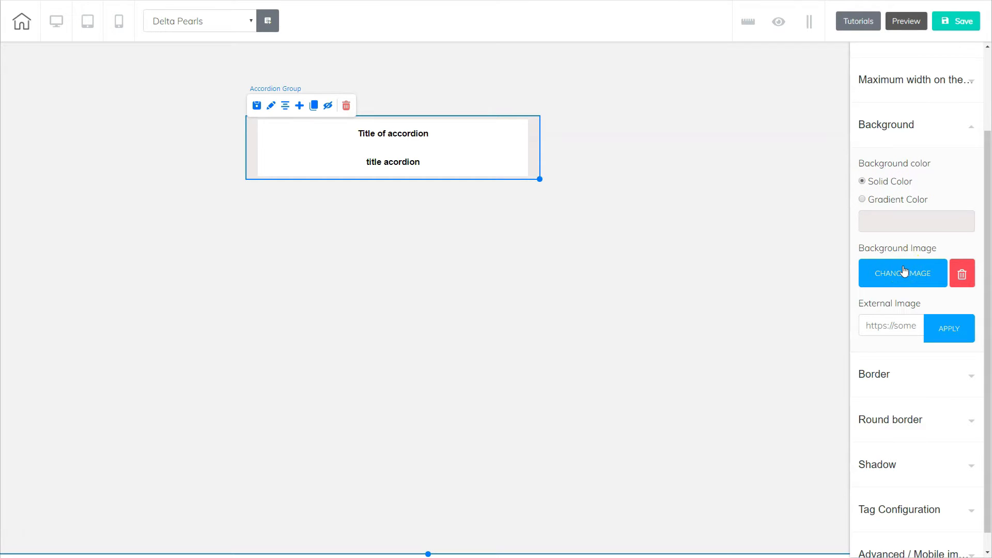
pyautogui.click(915, 223)
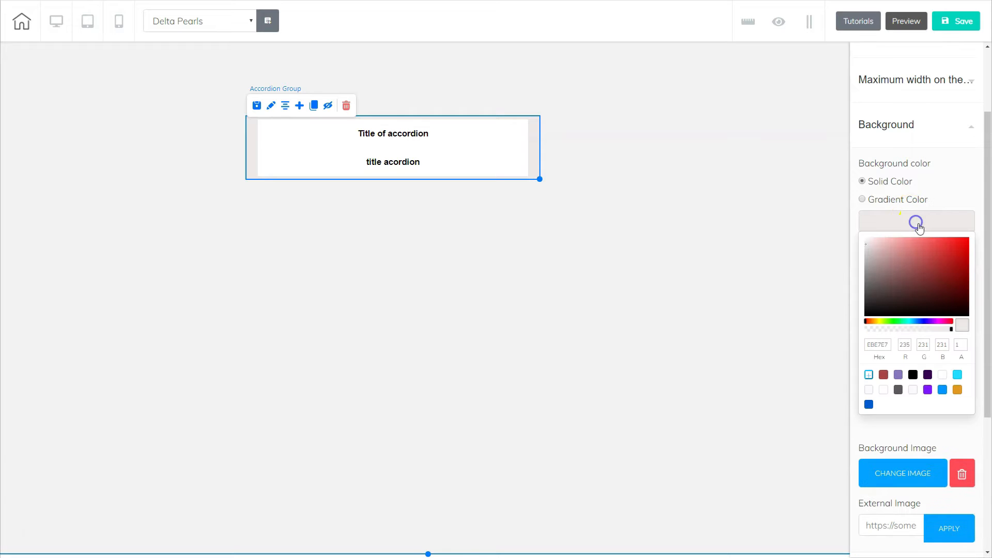
pyautogui.moveTo(895, 265); pyautogui.dragTo(945, 264)
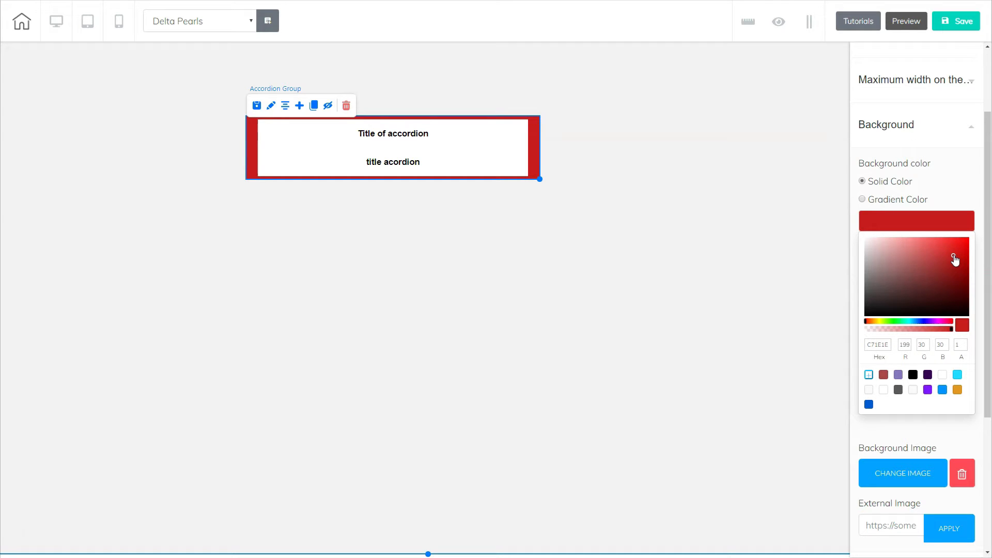
pyautogui.click(917, 216)
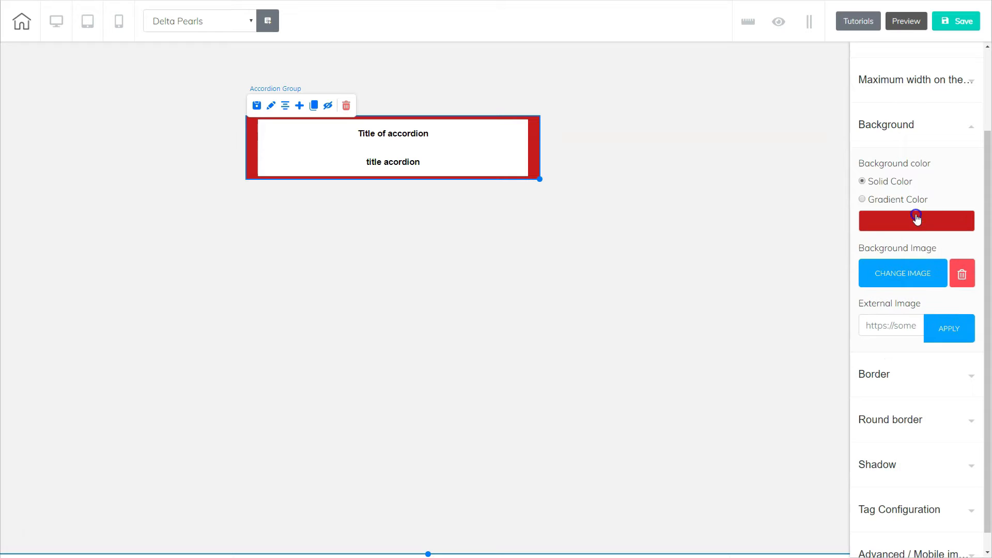
# - Give the accordion group a solid border of width 3 in blue 2F5EC3, then check it with the group deselected
pyautogui.scroll(-1, 884, 393)
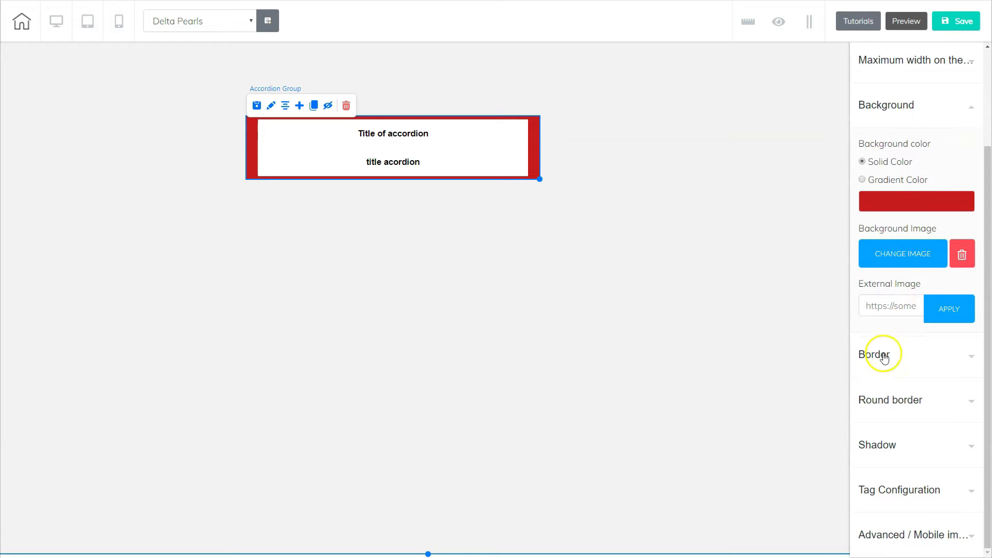
pyautogui.click(884, 355)
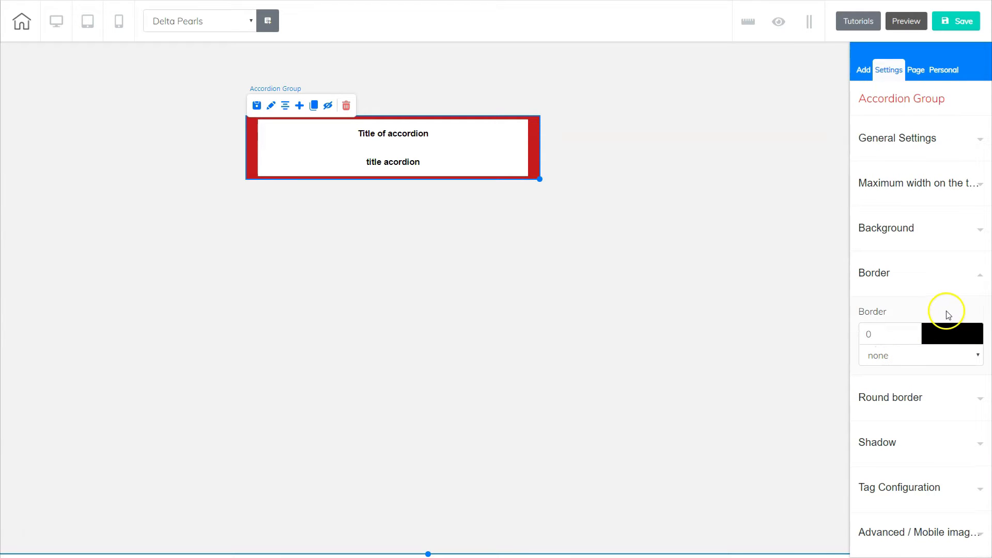
pyautogui.click(916, 332)
pyautogui.click(953, 336)
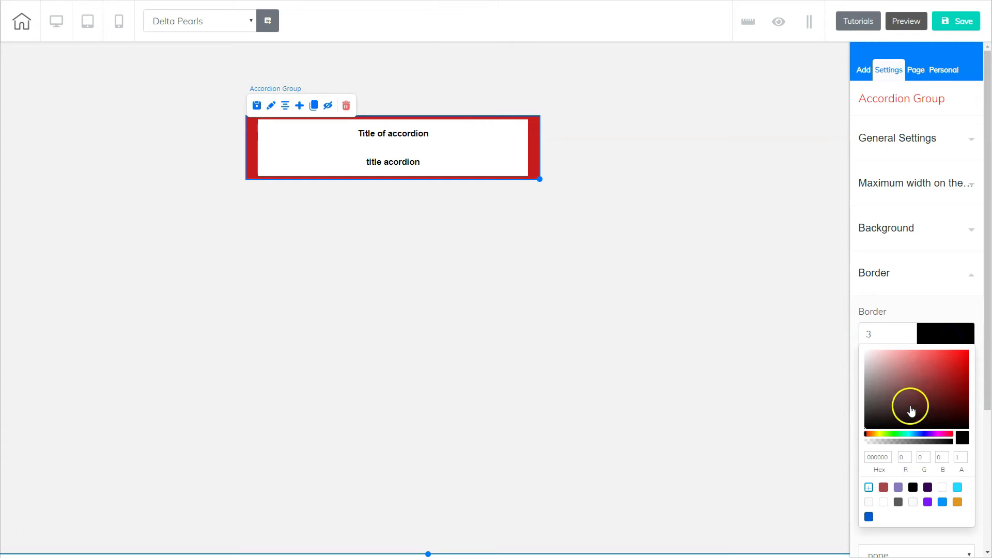
pyautogui.click(918, 434)
pyautogui.moveTo(925, 406); pyautogui.dragTo(946, 372)
pyautogui.scroll(-2, 869, 228)
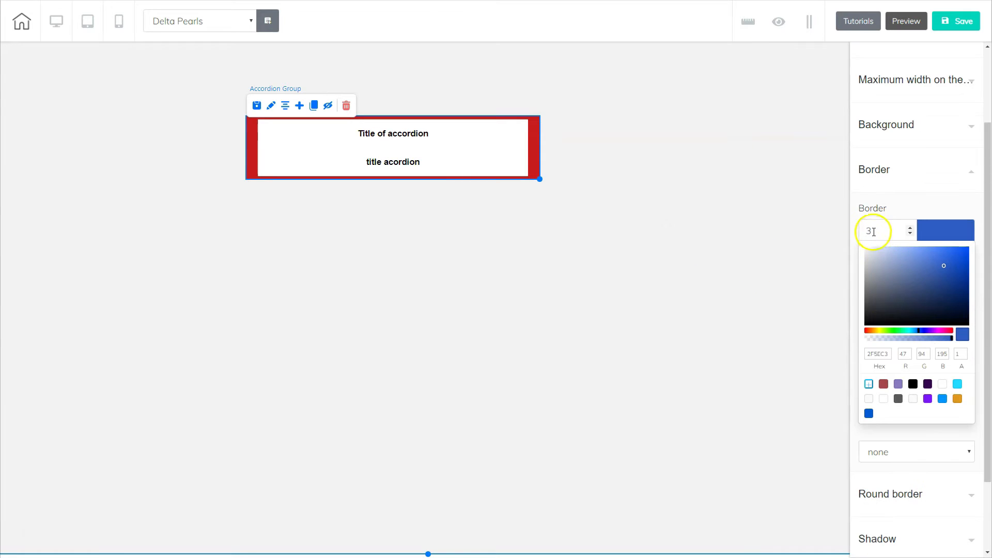
pyautogui.click(889, 452)
pyautogui.click(889, 506)
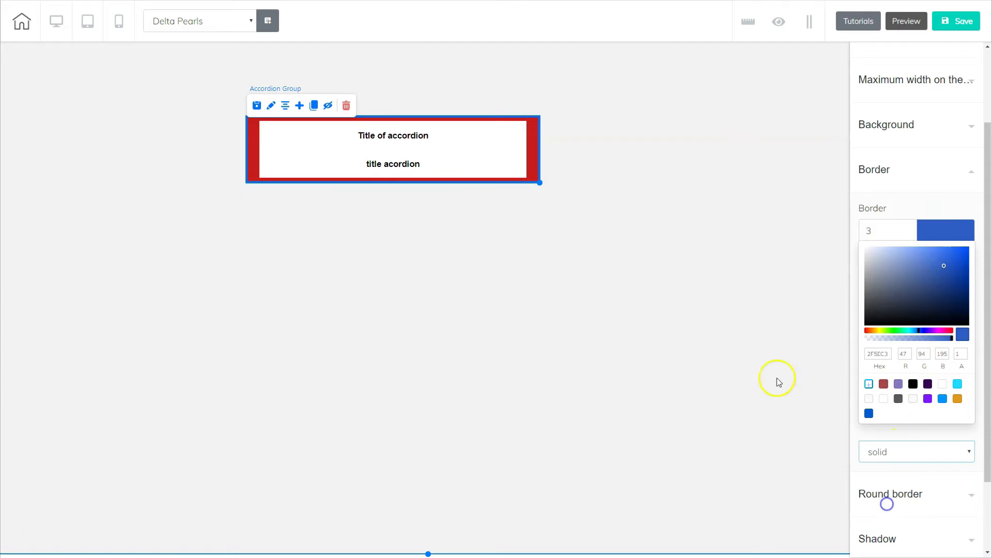
pyautogui.click(625, 191)
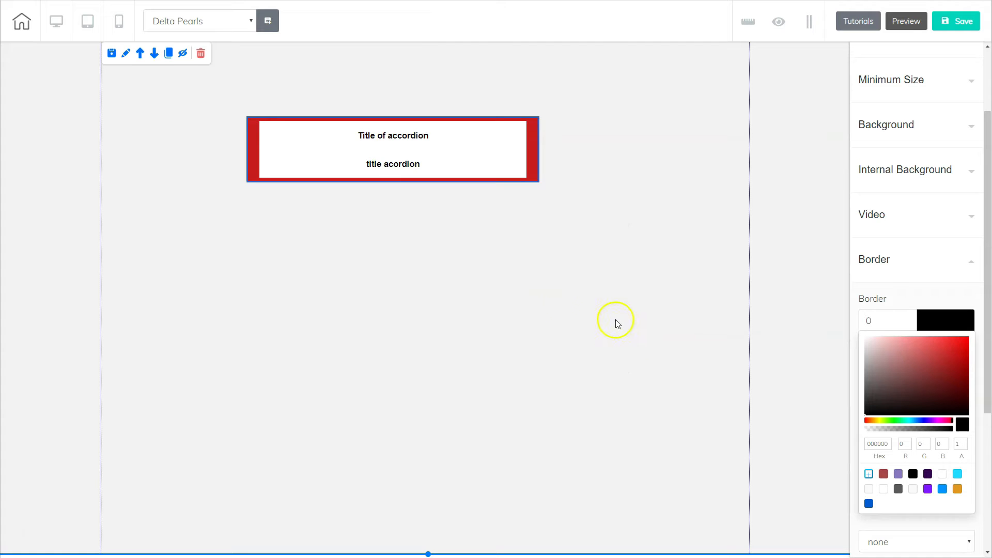
pyautogui.click(532, 160)
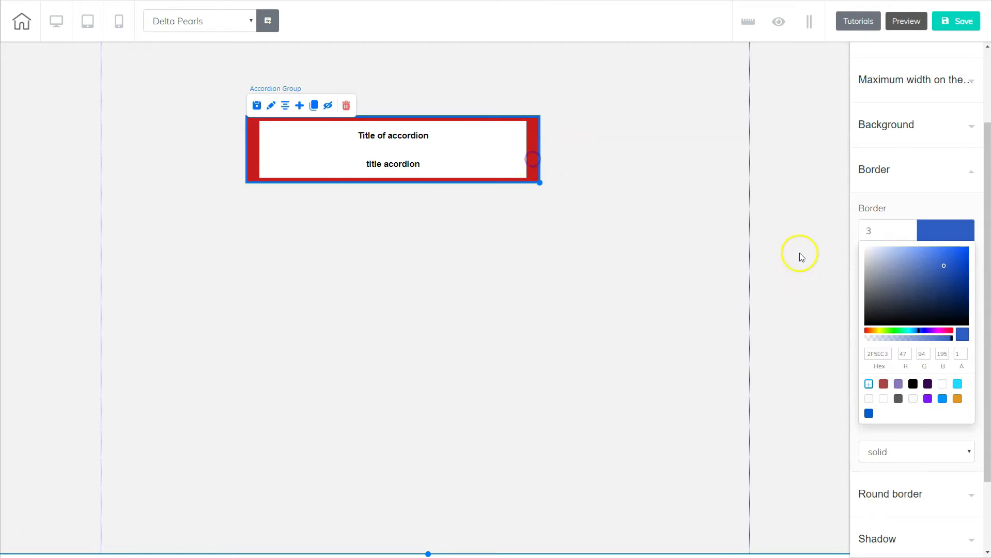
# - Round all four corners of the accordion group's border to 30
pyautogui.scroll(-2, 926, 434)
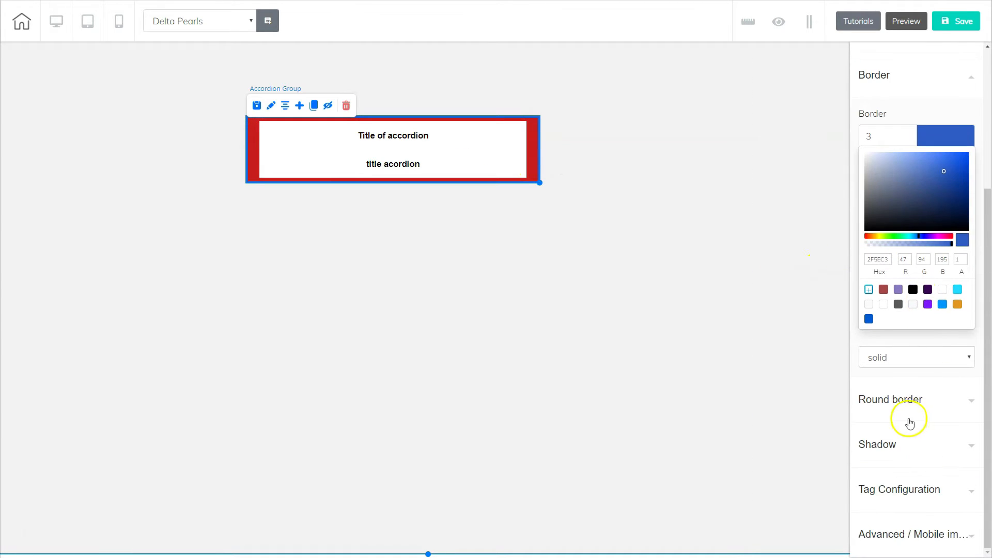
pyautogui.click(894, 399)
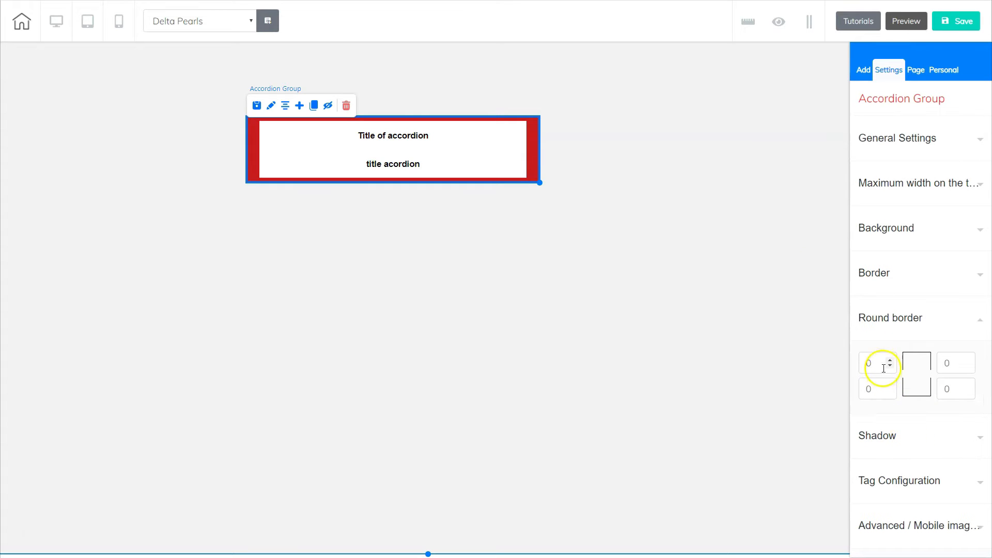
pyautogui.moveTo(884, 369); pyautogui.dragTo(850, 365)
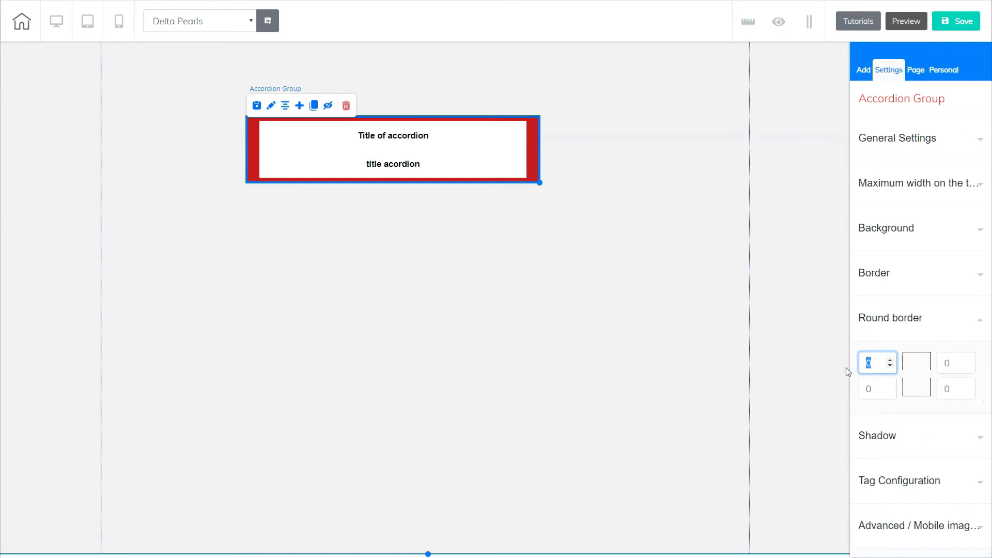
pyautogui.write('30')
pyautogui.press('Tab')
pyautogui.press('Tab')
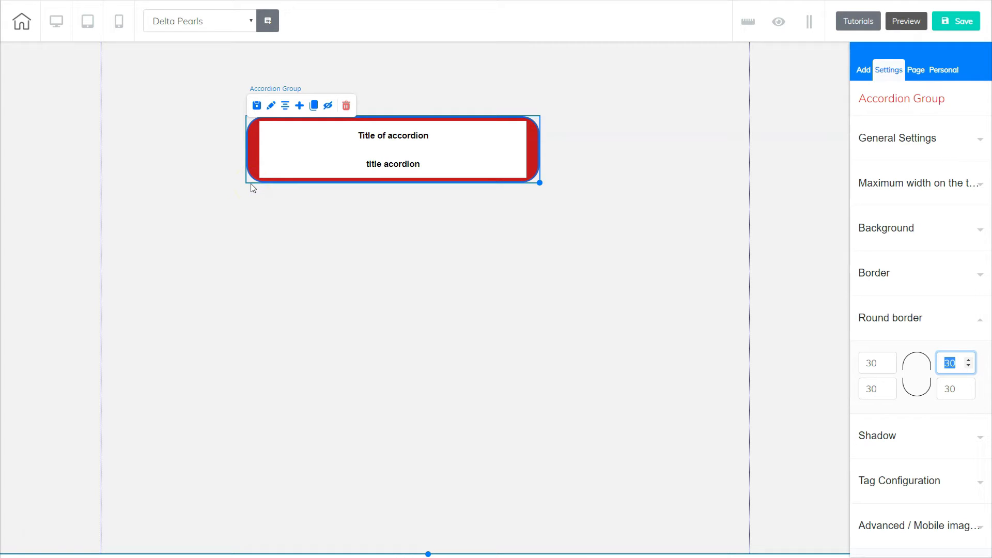
# - Give the accordion group a shadow offset slightly to the right and slightly downward
pyautogui.click(868, 436)
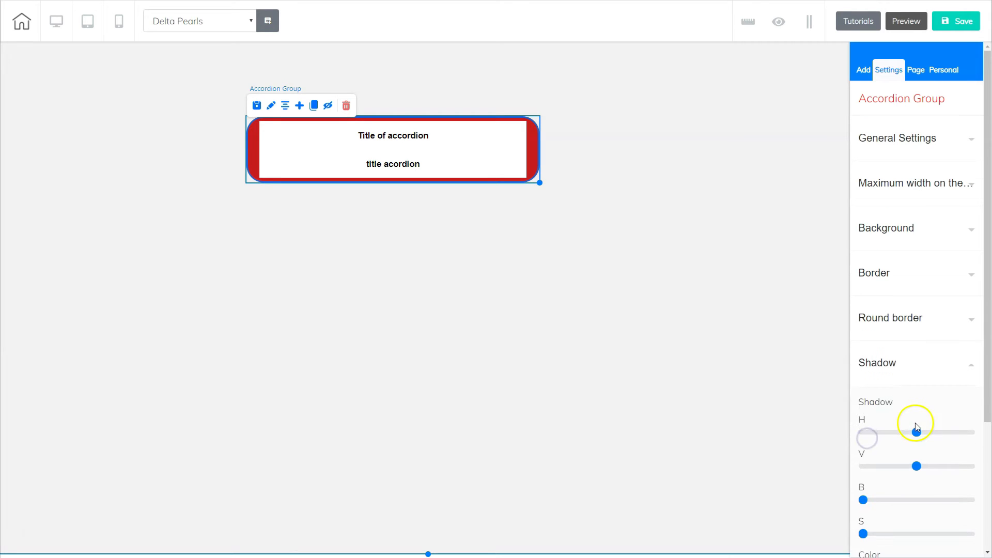
pyautogui.scroll(-3, 916, 423)
pyautogui.click(916, 277)
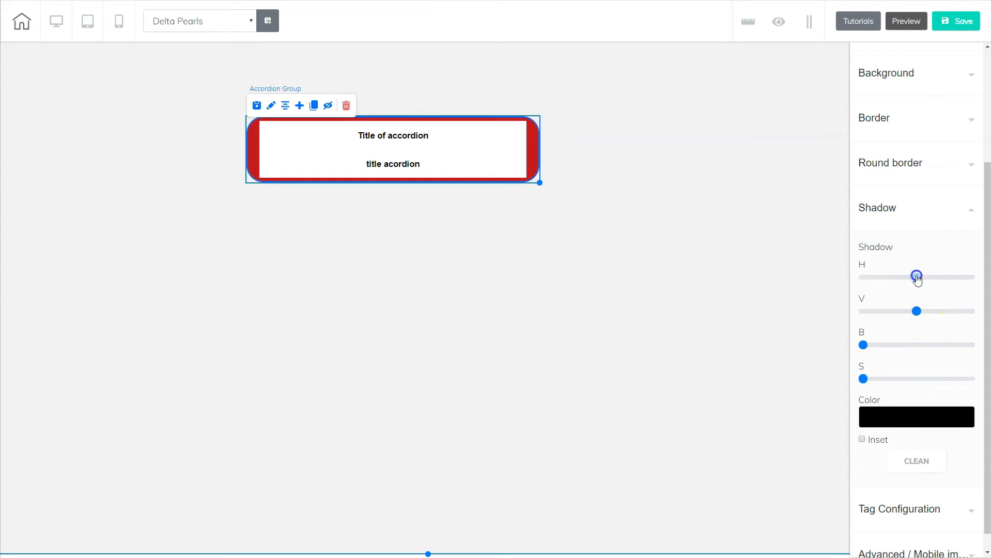
pyautogui.click(915, 312)
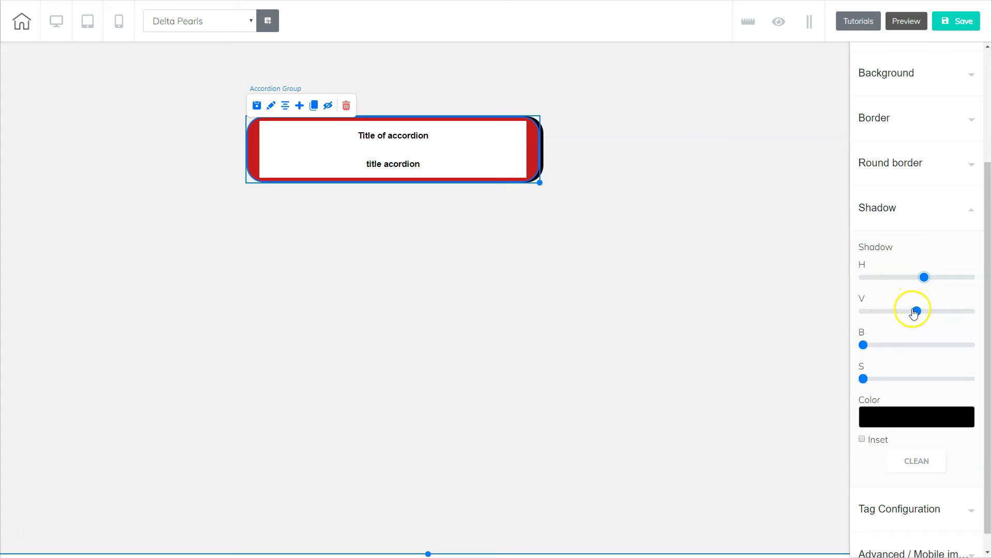
pyautogui.moveTo(926, 313); pyautogui.dragTo(927, 311)
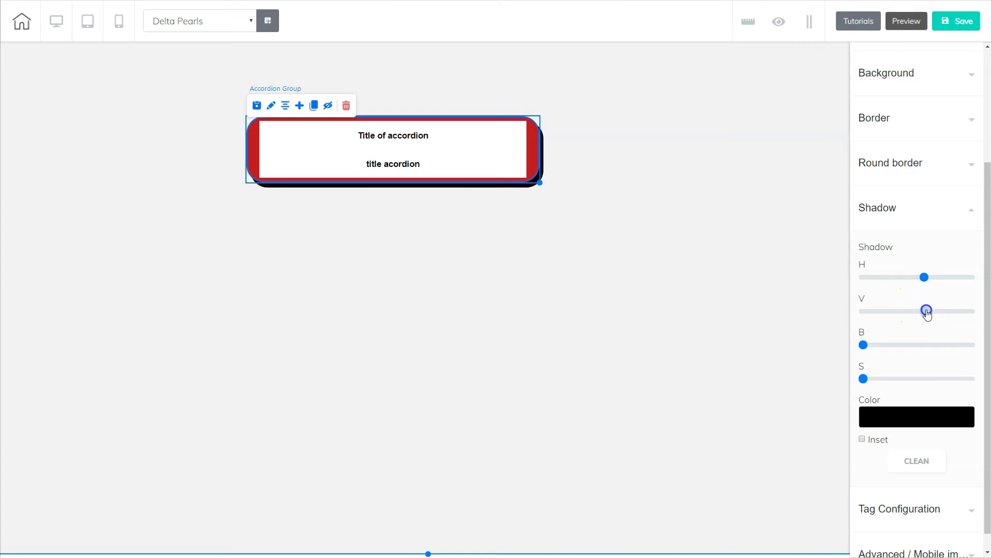
# - Add a small blur to the accordion group's shadow, colour it light grey BABABA, and check it with the group deselected
pyautogui.click(863, 345)
pyautogui.click(895, 414)
pyautogui.click(860, 457)
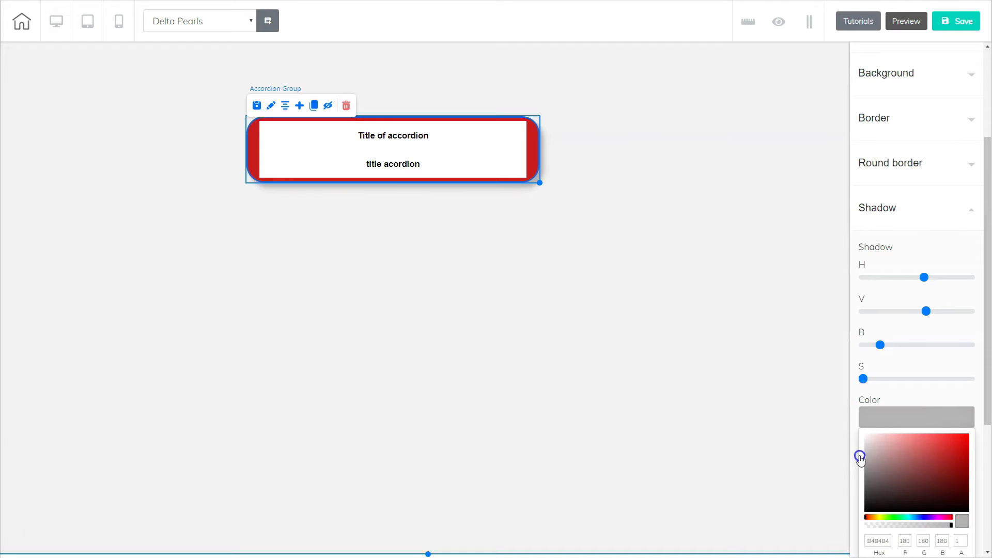
pyautogui.moveTo(860, 457)
pyautogui.mouseDown()
pyautogui.moveTo(860, 465)
pyautogui.moveTo(858, 456)
pyautogui.mouseUp()
pyautogui.click(586, 301)
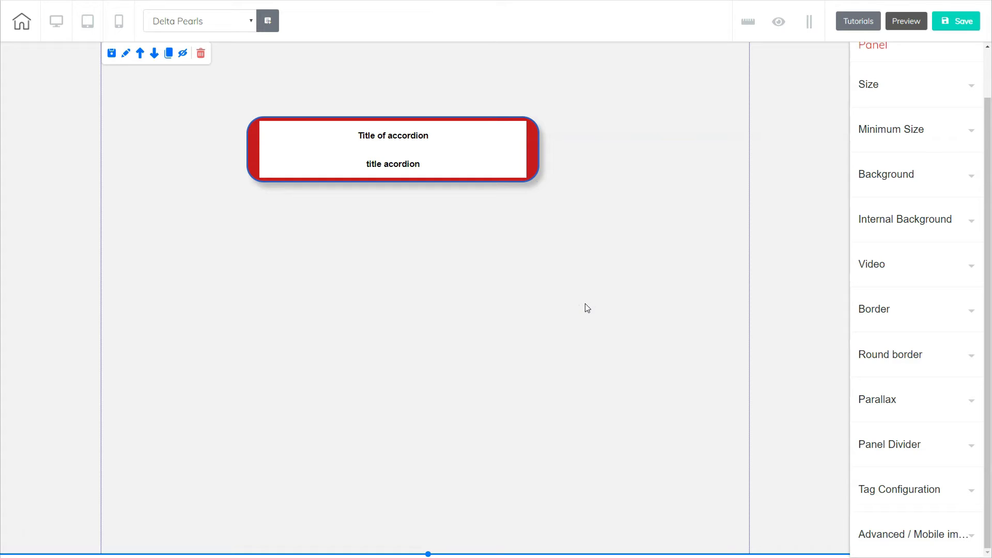
# - Reselect the accordion group and review its remaining shadow options and its advanced layer and save-element settings
pyautogui.click(534, 151)
pyautogui.scroll(-3, 930, 429)
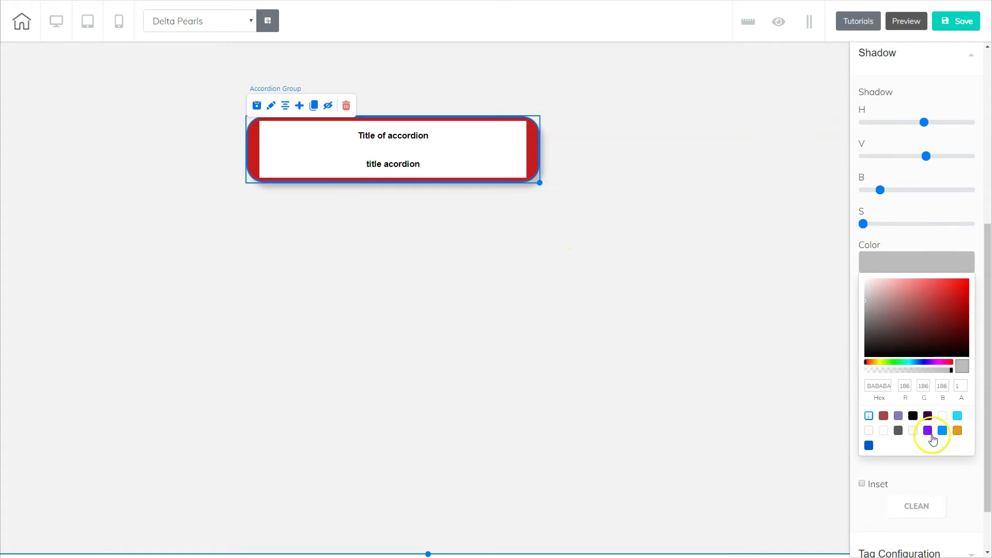
pyautogui.scroll(-1, 931, 437)
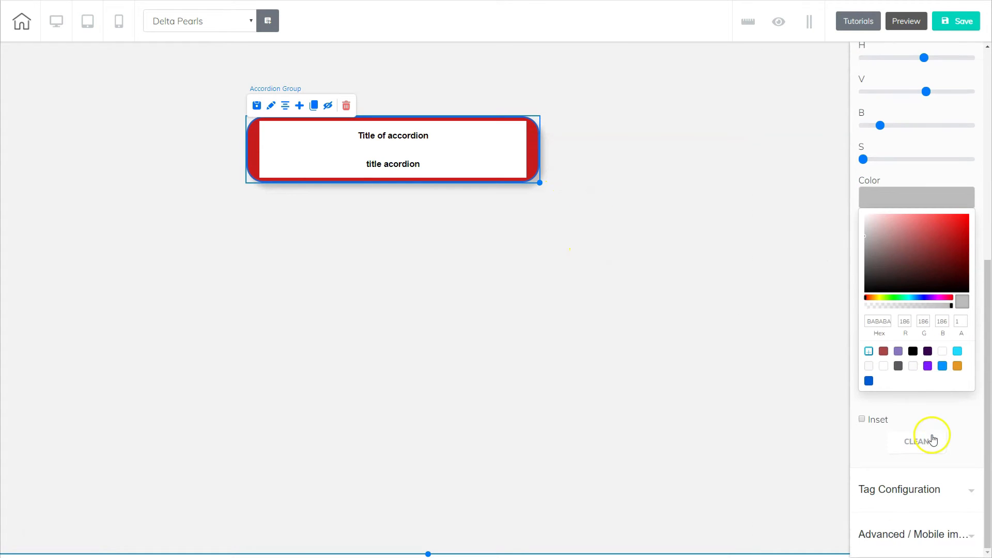
pyautogui.click(897, 533)
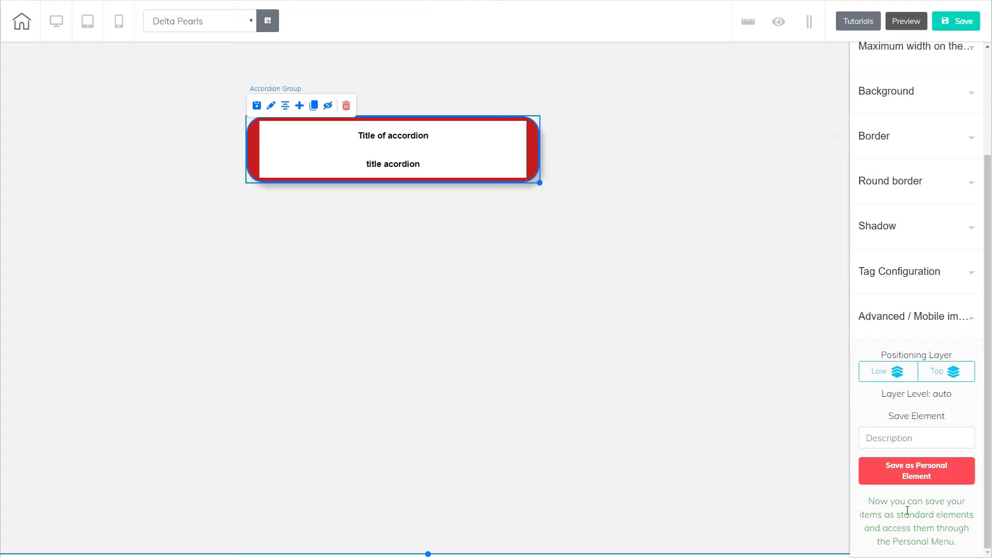
# - Expand the first accordion item, set its height to 99 and container height to 229, and view its tablet maximum width setting
pyautogui.click(387, 132)
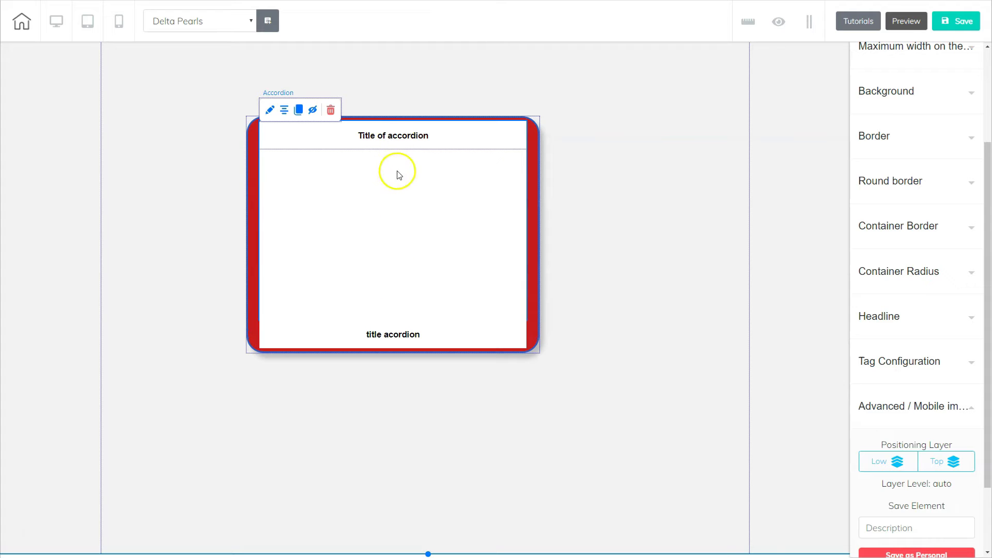
pyautogui.scroll(4, 874, 258)
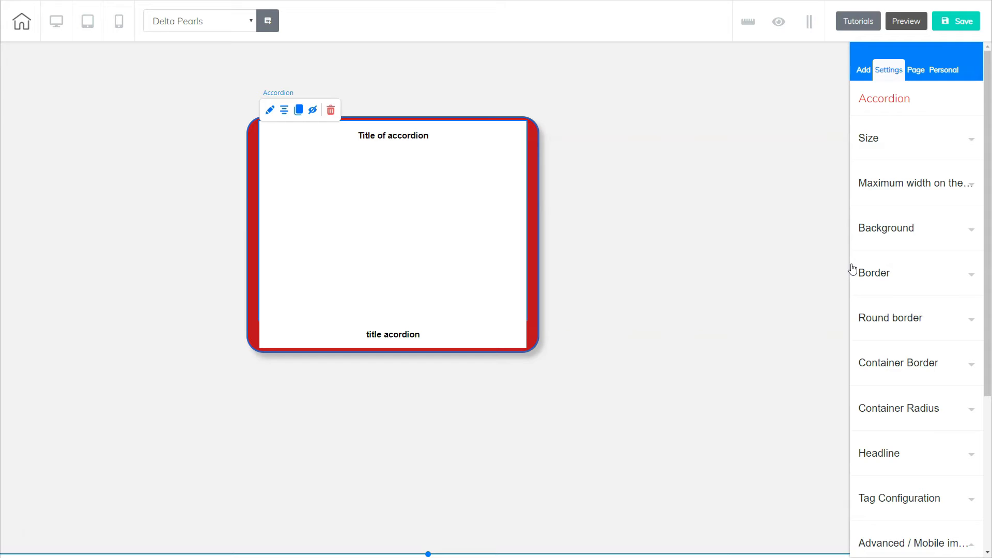
pyautogui.click(871, 137)
pyautogui.moveTo(873, 200)
pyautogui.mouseDown()
pyautogui.moveTo(900, 208)
pyautogui.moveTo(875, 205)
pyautogui.mouseUp()
pyautogui.moveTo(885, 253)
pyautogui.mouseDown()
pyautogui.moveTo(917, 256)
pyautogui.moveTo(882, 253)
pyautogui.mouseUp()
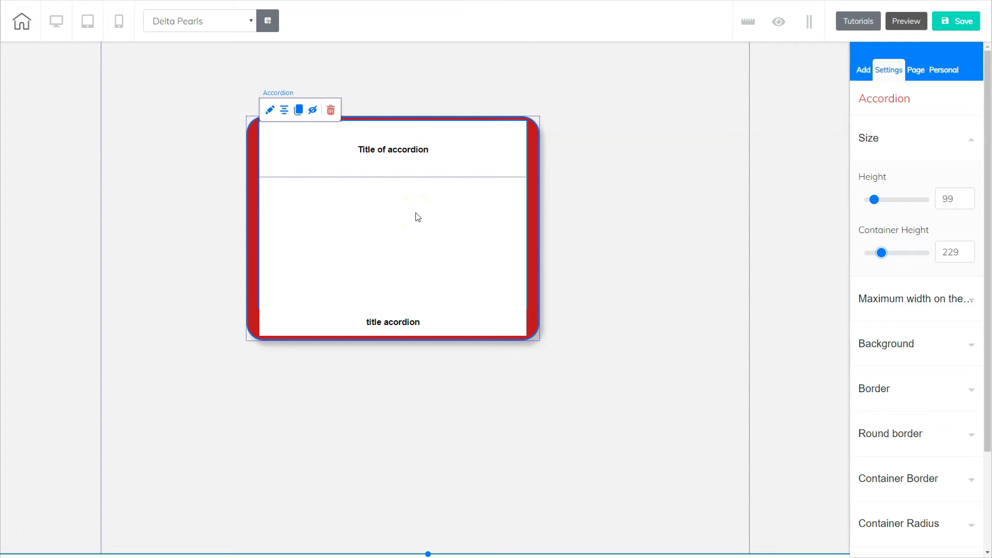
pyautogui.click(884, 300)
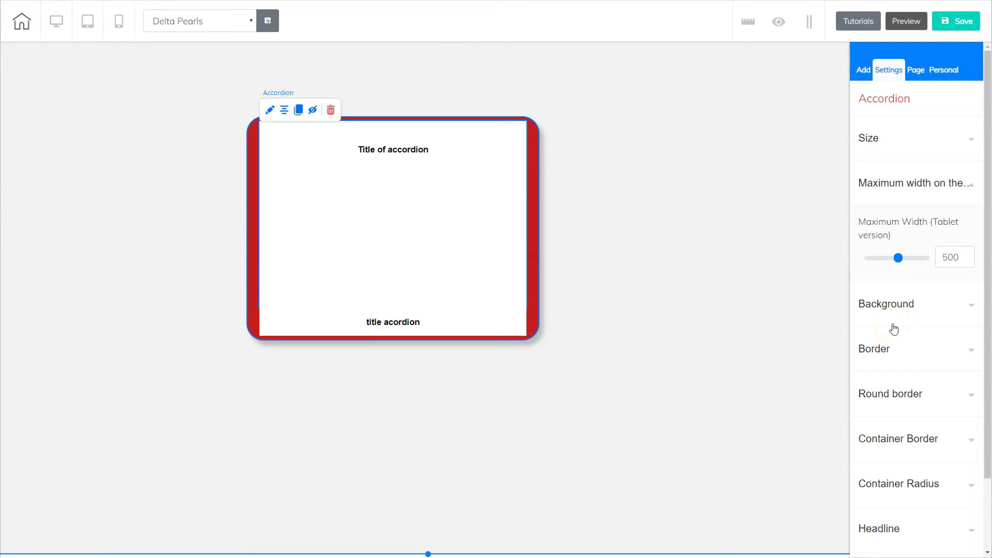
# - Set the first accordion item's header background to solid green 30AF69
pyautogui.click(899, 308)
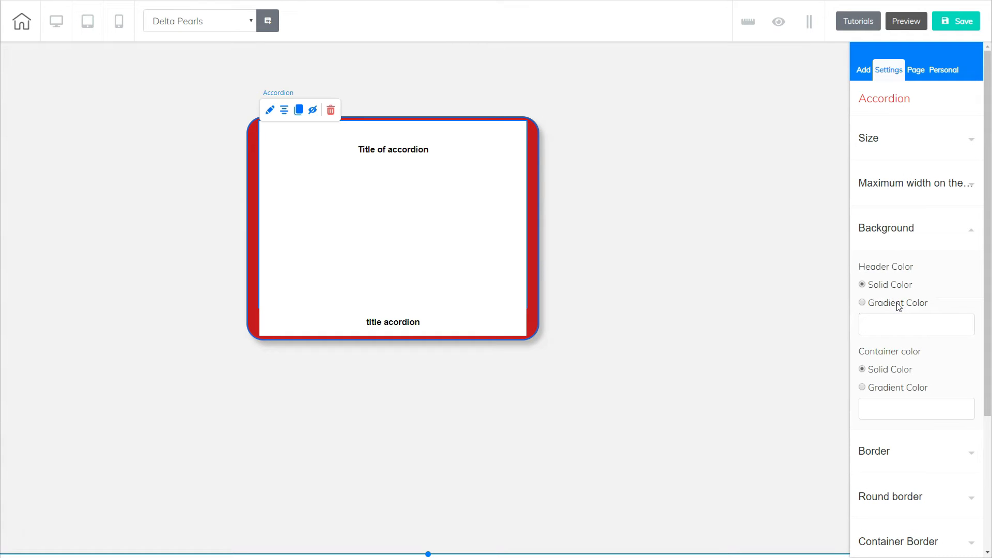
pyautogui.scroll(-2, 910, 323)
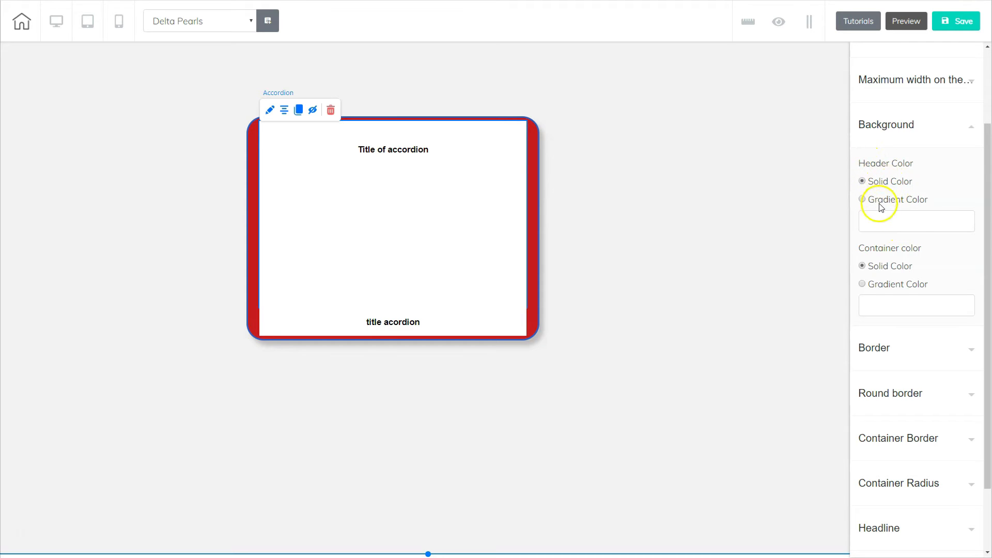
pyautogui.click(905, 226)
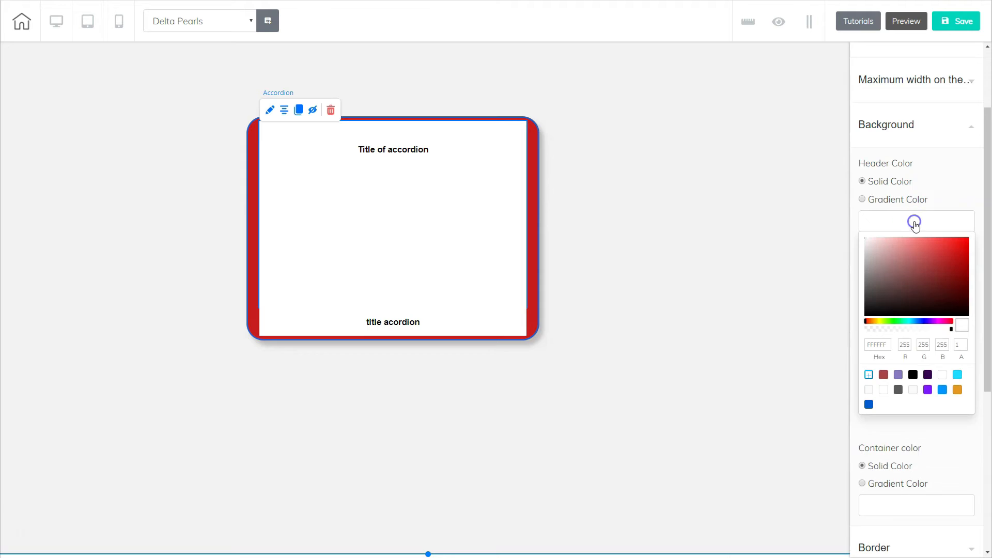
pyautogui.click(902, 321)
pyautogui.moveTo(884, 305); pyautogui.dragTo(941, 262)
pyautogui.click(888, 163)
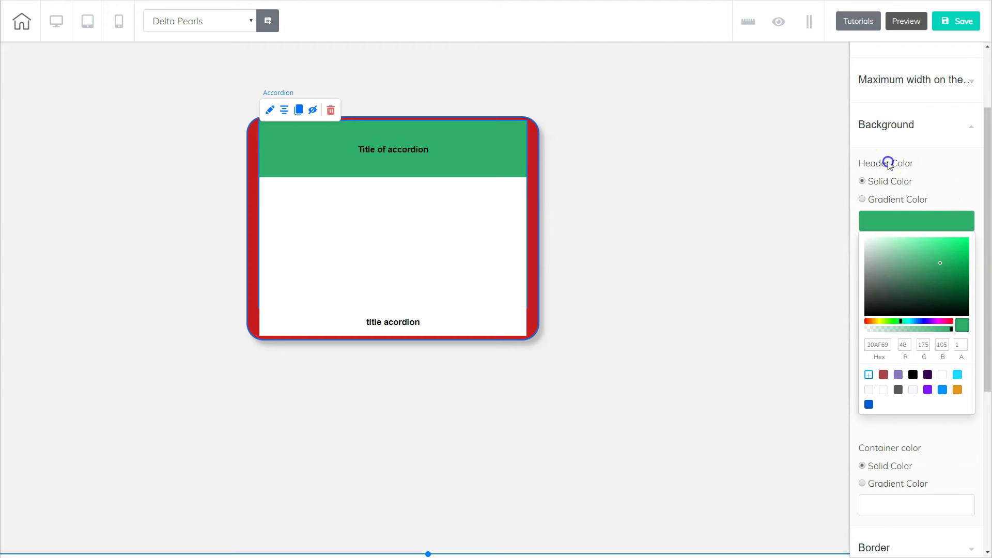
# - Set the first accordion item's container background to solid yellow-green BAD52B
pyautogui.scroll(-3, 893, 414)
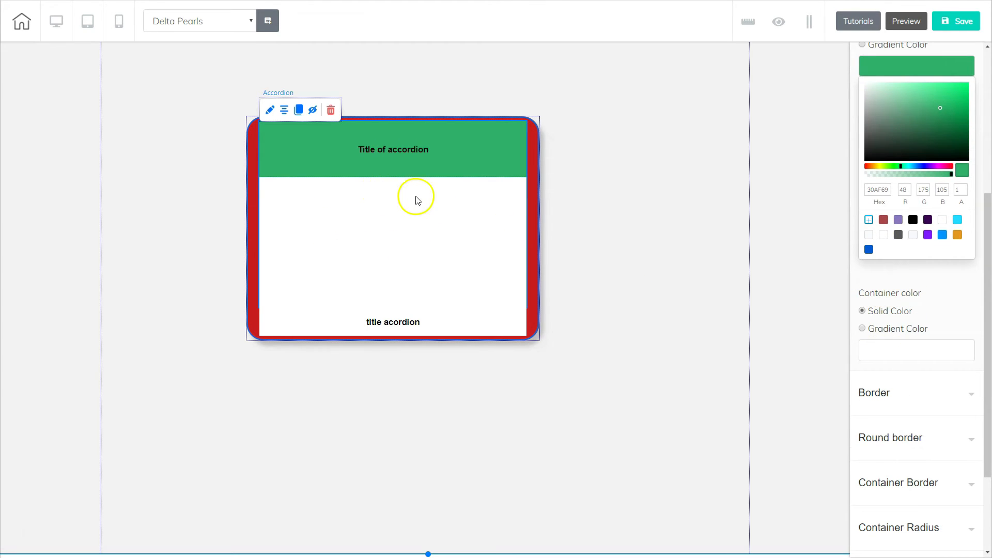
pyautogui.click(918, 355)
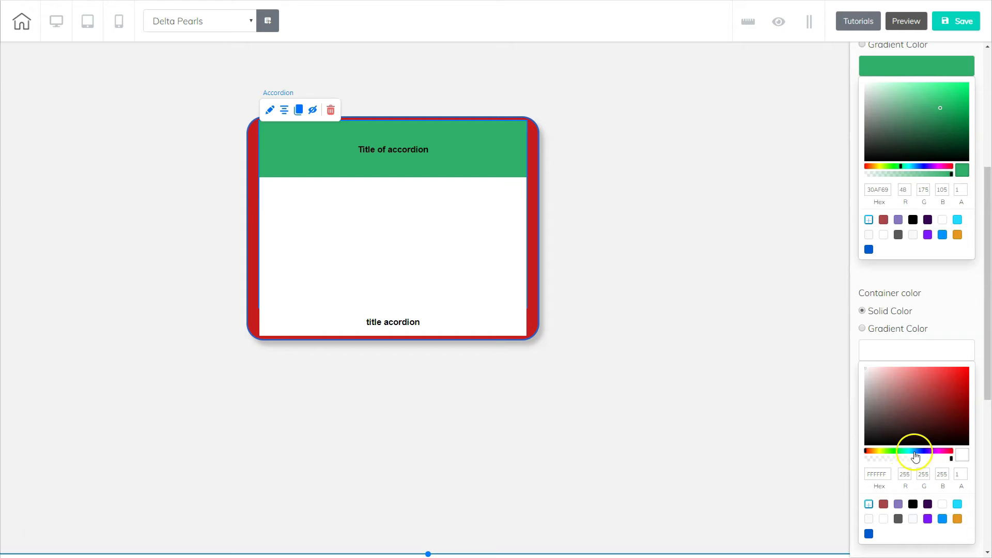
pyautogui.click(882, 451)
pyautogui.moveTo(879, 419); pyautogui.dragTo(949, 383)
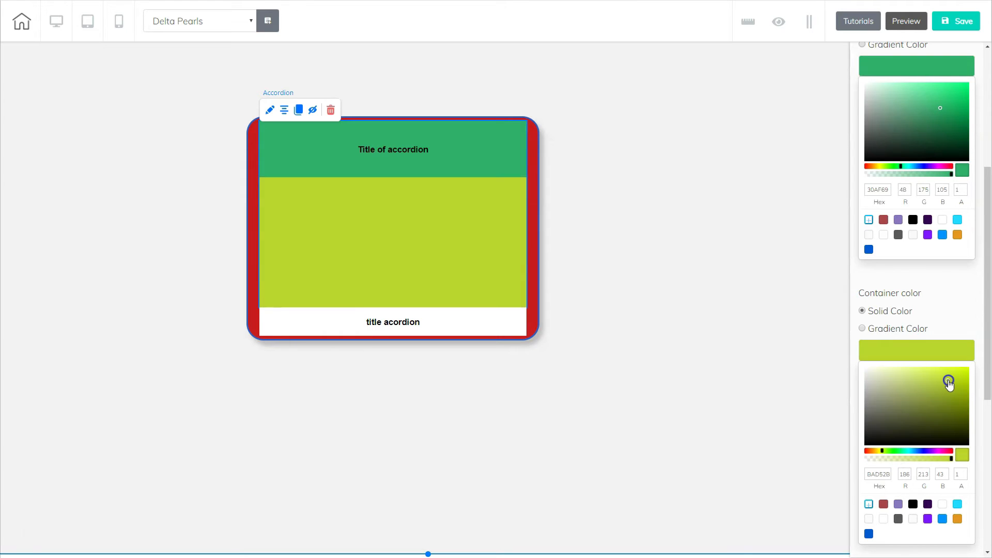
pyautogui.click(703, 327)
# - Give the first accordion item's header a solid black border of width 2
pyautogui.scroll(-6, 926, 466)
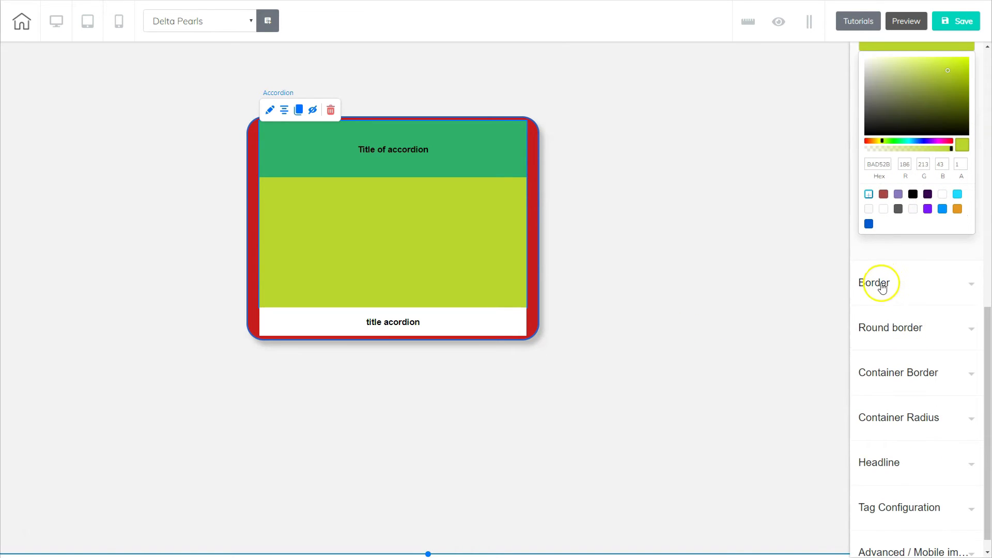
pyautogui.click(882, 288)
pyautogui.scroll(2, 902, 265)
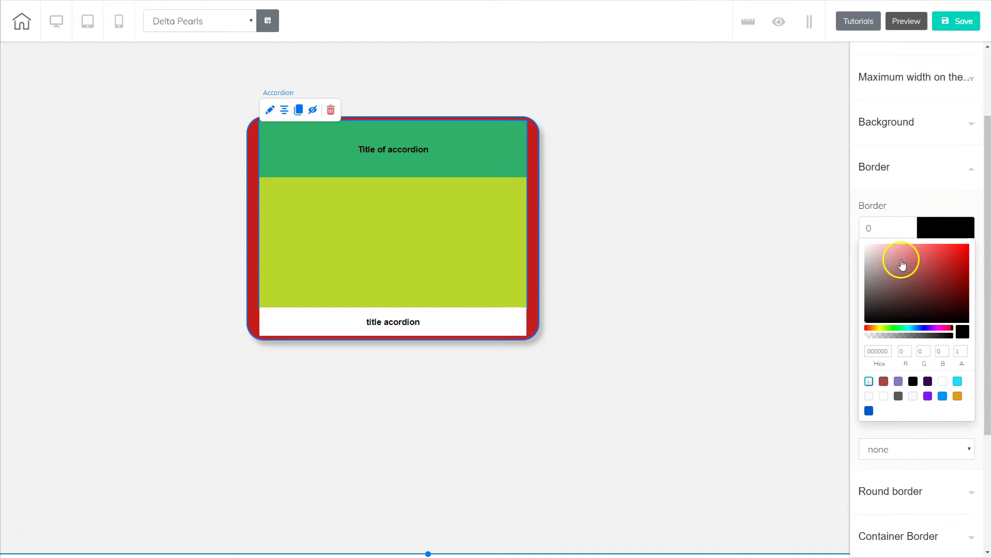
pyautogui.click(910, 225)
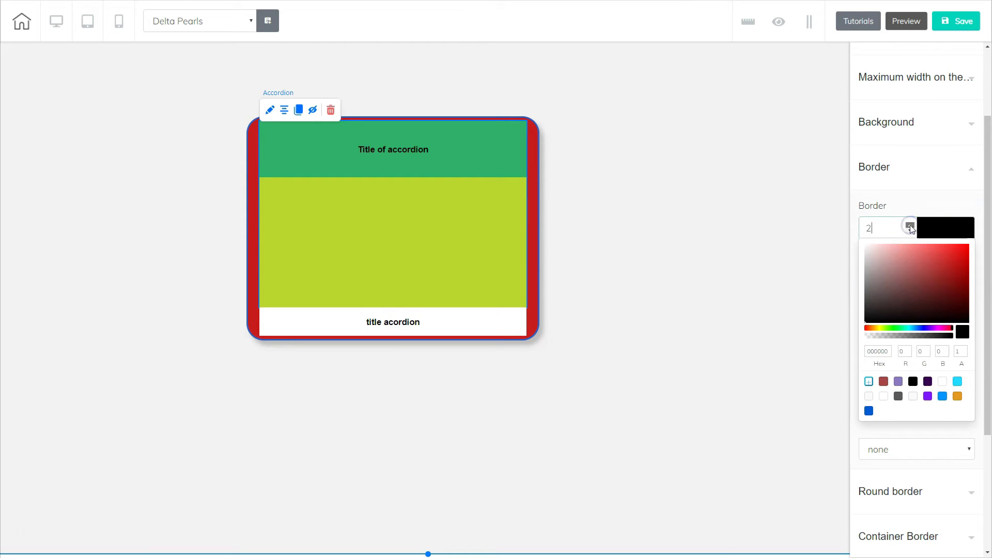
pyautogui.click(896, 446)
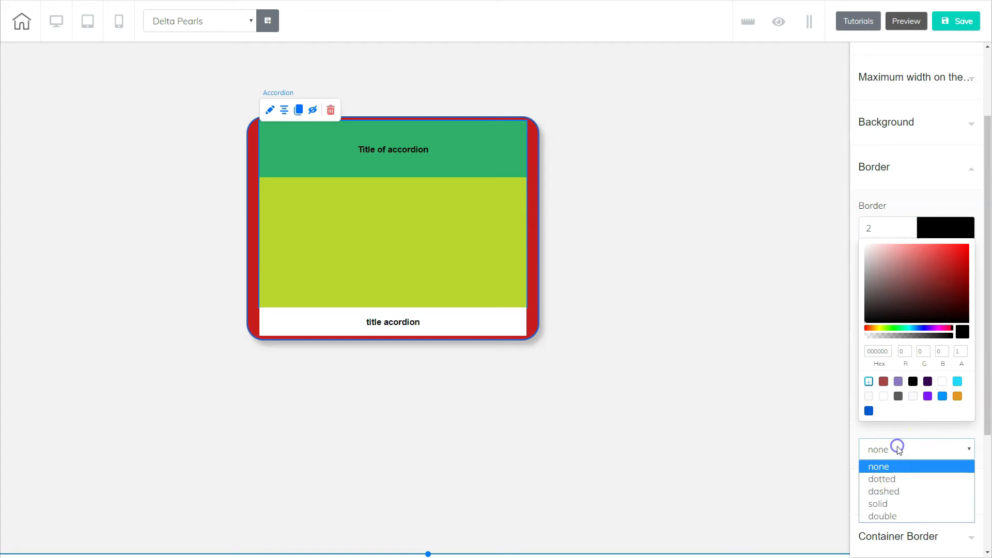
pyautogui.click(886, 504)
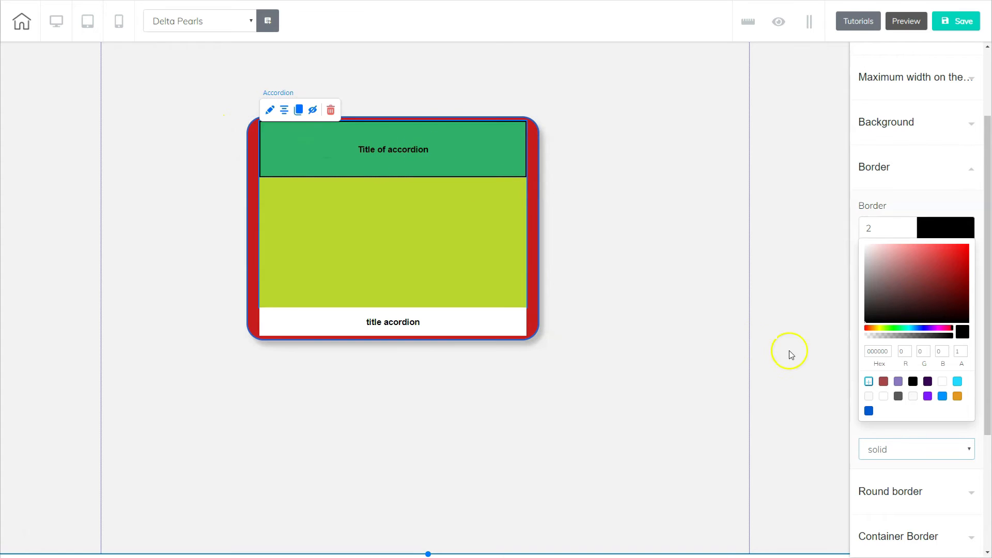
# - Round all four corners of the first accordion item's header border to 20
pyautogui.scroll(-3, 897, 425)
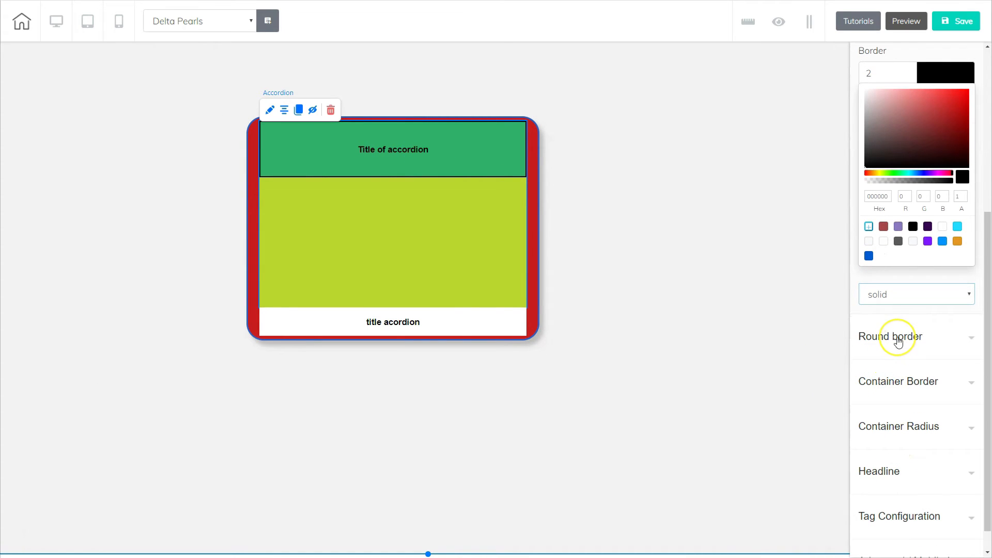
pyautogui.click(898, 341)
pyautogui.click(891, 309)
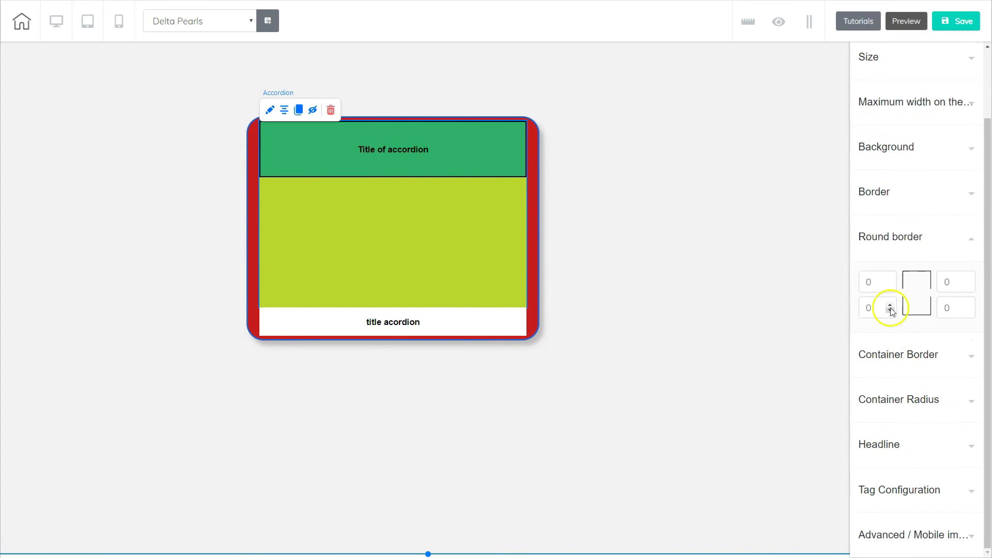
pyautogui.moveTo(871, 281); pyautogui.dragTo(851, 281)
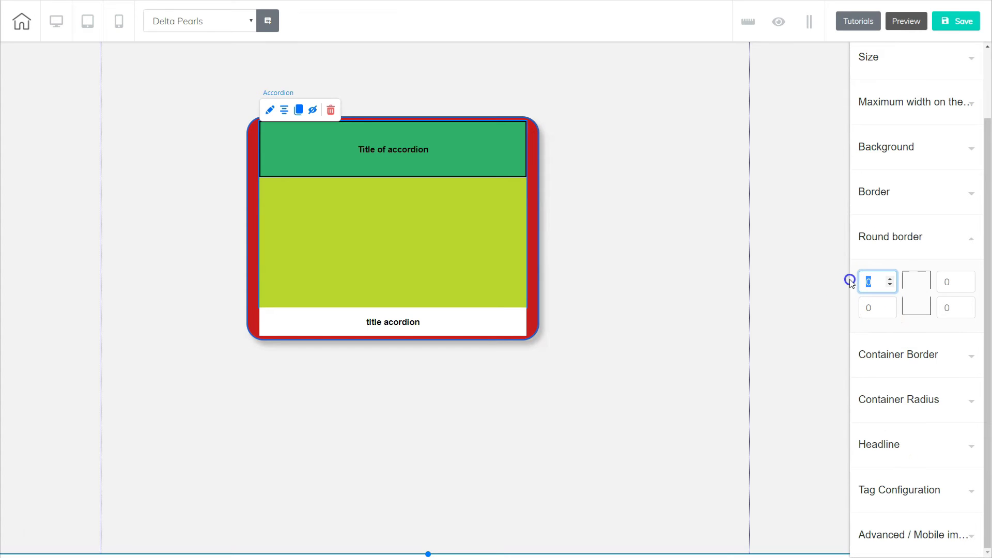
pyautogui.write('20')
pyautogui.press('Tab')
pyautogui.write('20')
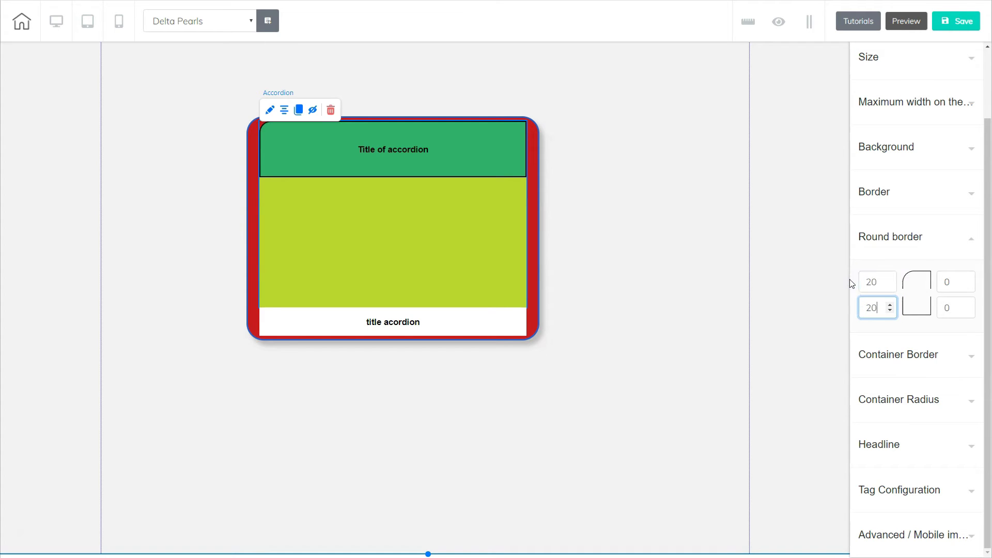
pyautogui.press('Tab')
pyautogui.write('20')
pyautogui.press('Tab')
pyautogui.write('20')
pyautogui.press('Tab')
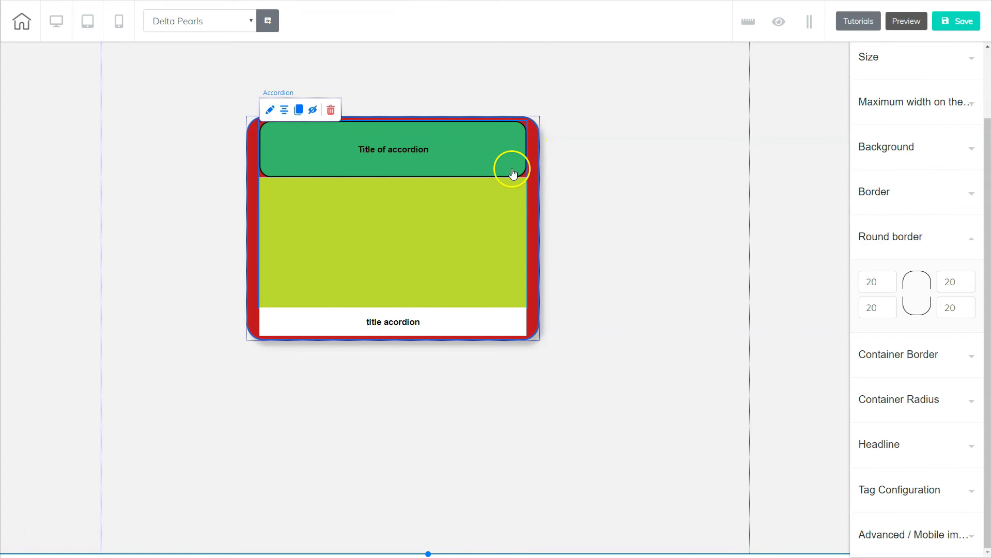
# - Give the first accordion item's container a solid black border of width 2
pyautogui.click(897, 357)
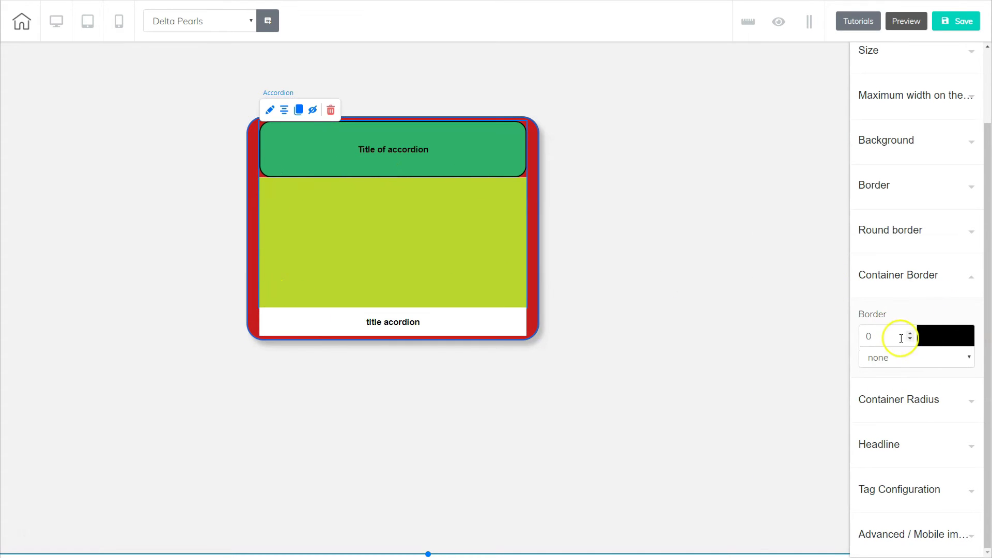
pyautogui.click(911, 335)
pyautogui.click(911, 335)
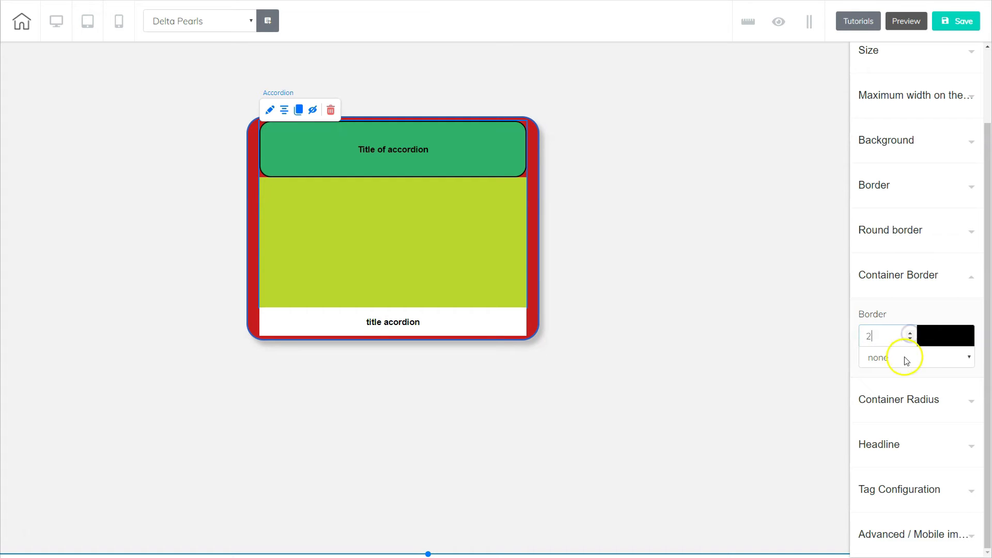
pyautogui.click(905, 357)
pyautogui.click(883, 412)
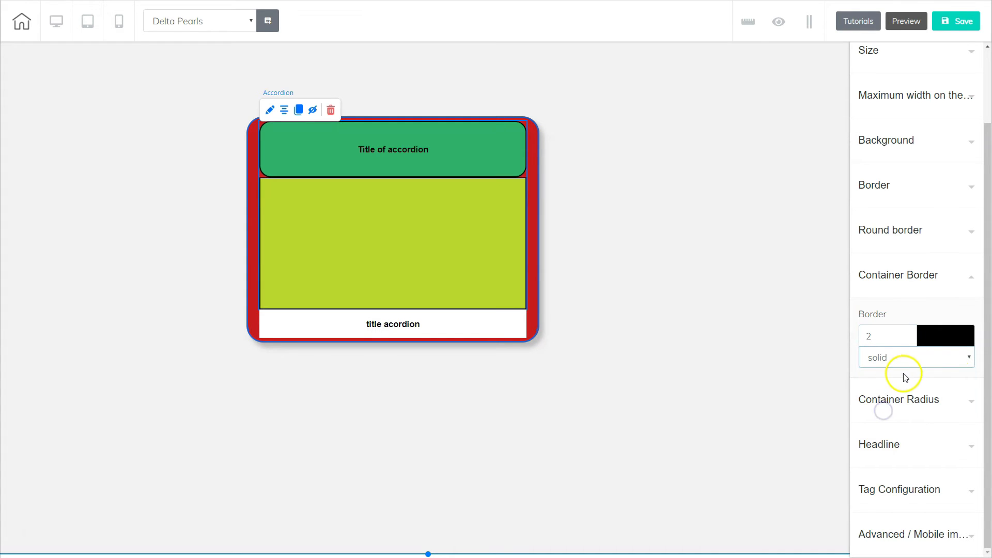
# - Set the first accordion item's container radius to 20 on all four corners
pyautogui.click(901, 411)
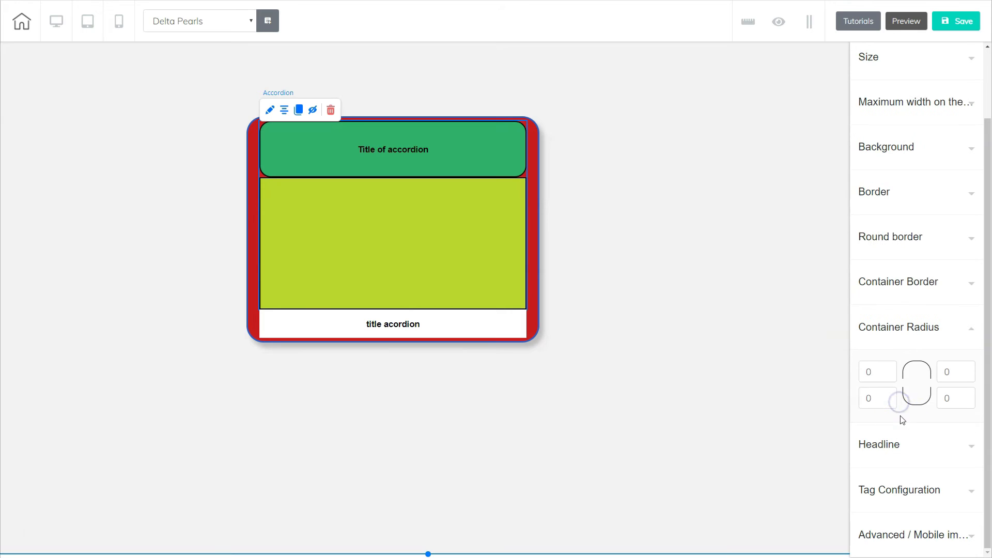
pyautogui.click(873, 372)
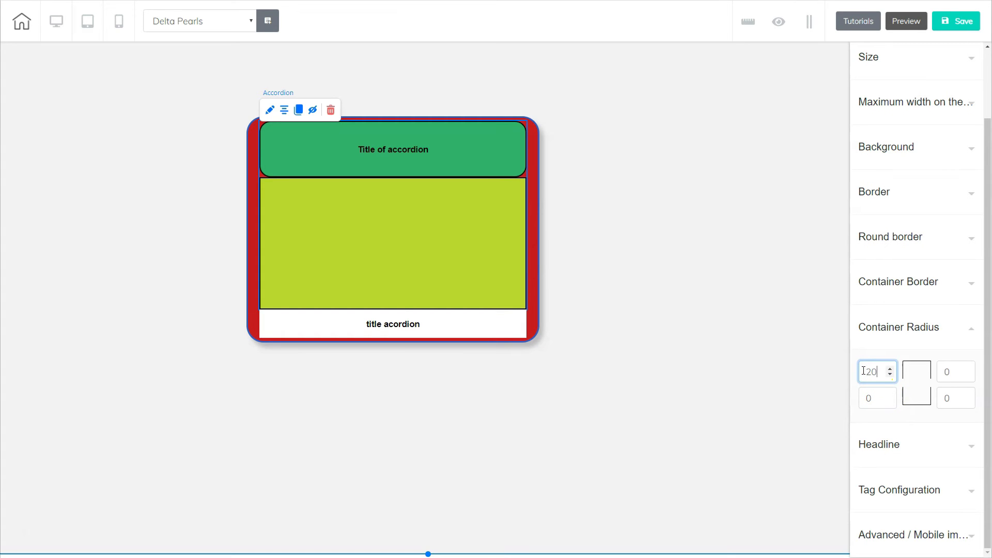
pyautogui.write('20')
pyautogui.press('Tab')
pyautogui.write('20')
pyautogui.press('Tab')
pyautogui.write('20')
pyautogui.press('Tab')
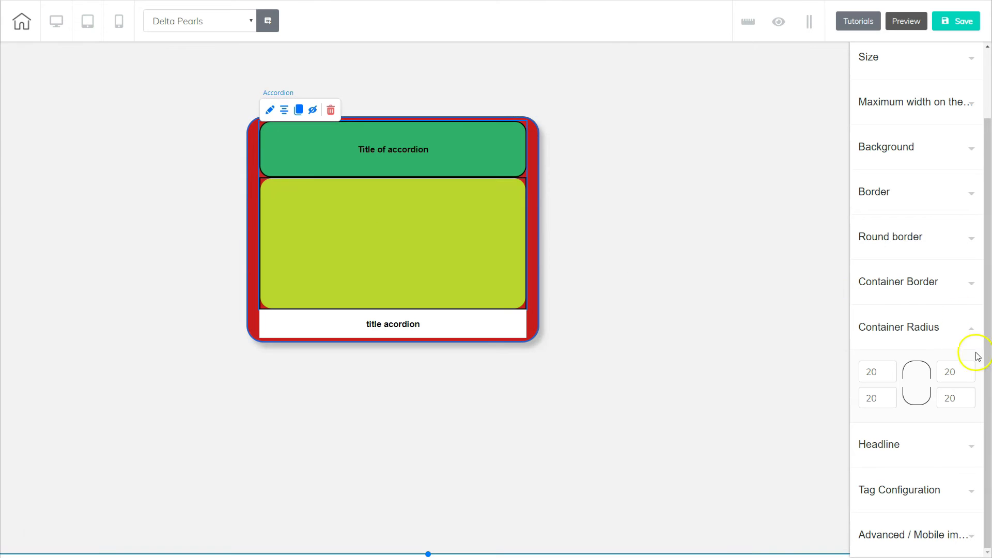
# - Change the first accordion item's headline text to "Accordian #1"
pyautogui.click(881, 455)
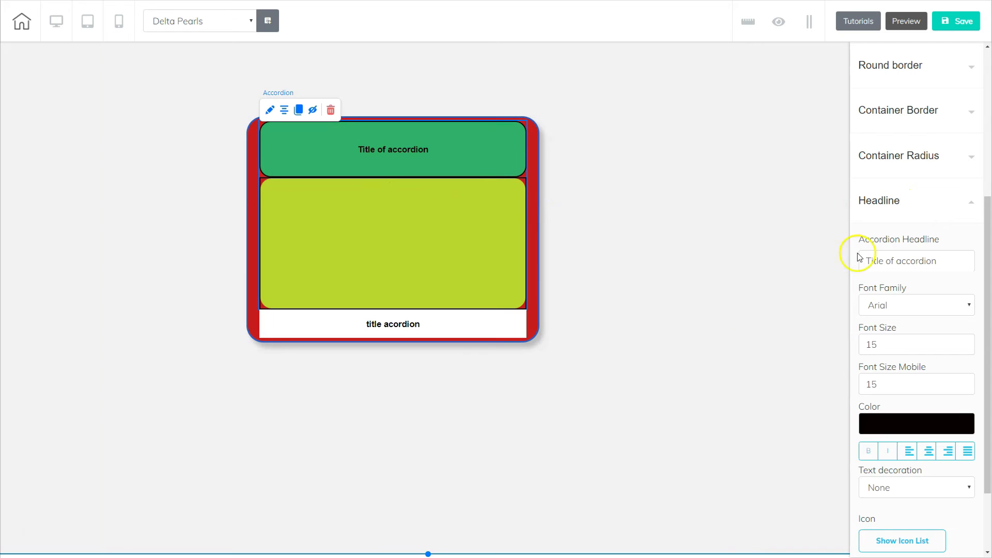
pyautogui.moveTo(944, 261); pyautogui.dragTo(897, 262)
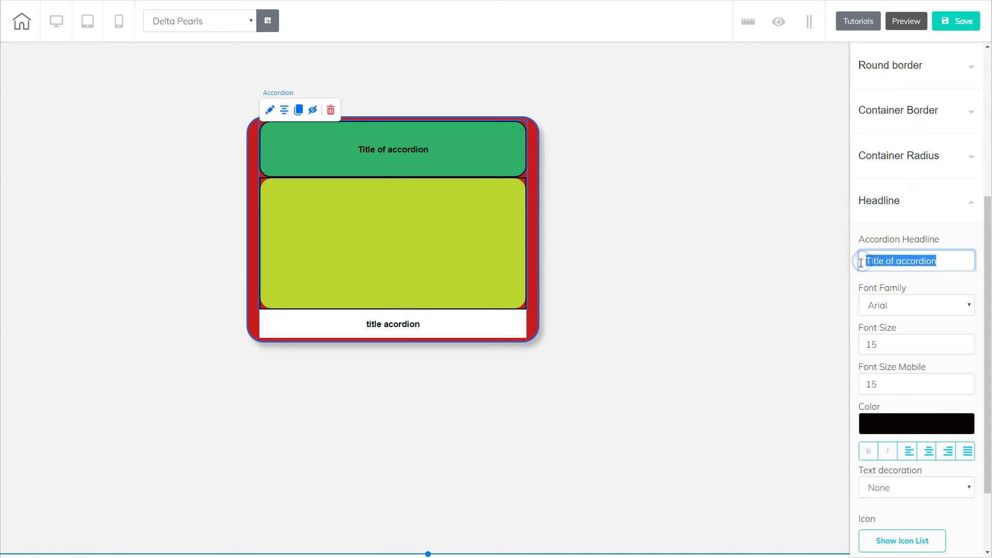
pyautogui.write('Accordian #1')
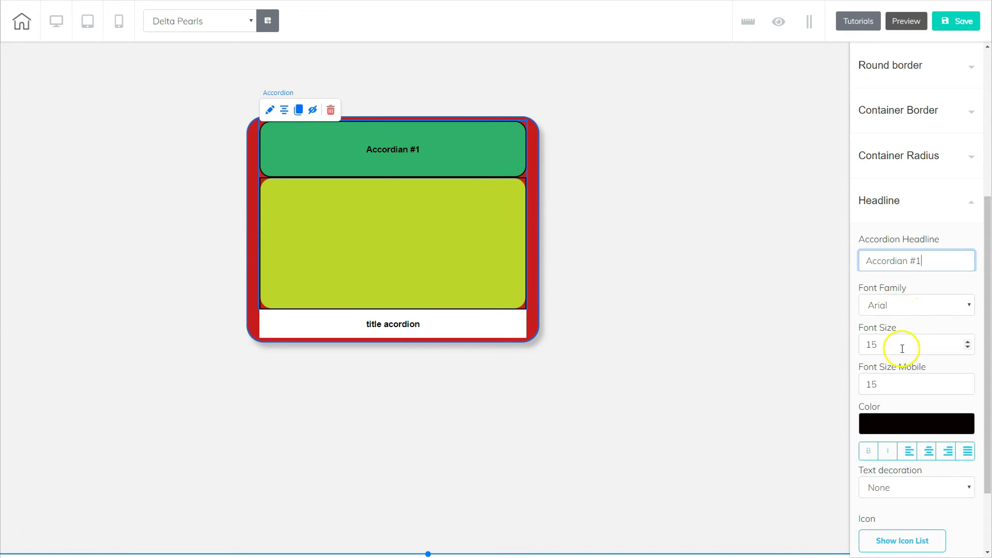
# - Increase the Accordian #1 headline's font size to 32
pyautogui.click(968, 341)
pyautogui.click(968, 341)
pyautogui.click(968, 342)
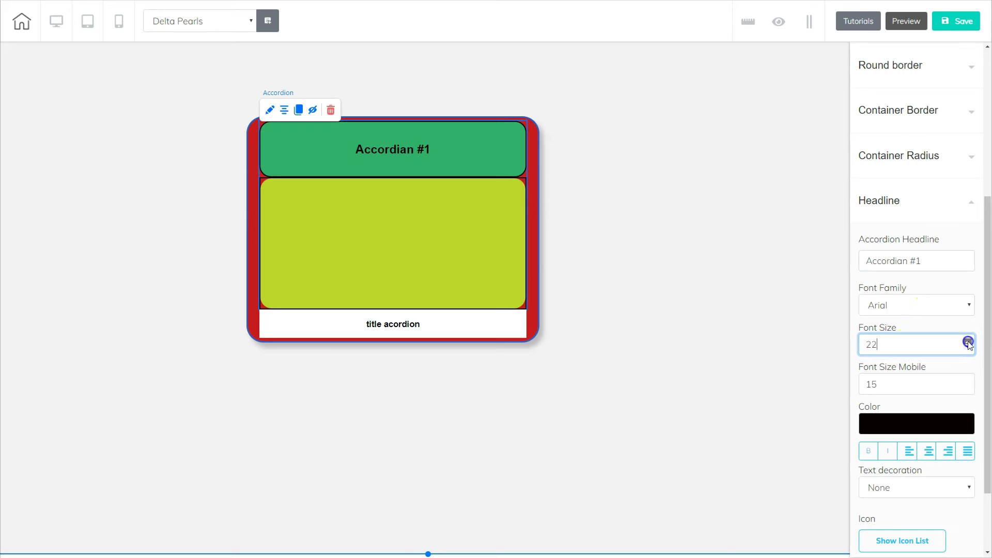
pyautogui.click(968, 342)
pyautogui.click(969, 342)
pyautogui.click(968, 342)
pyautogui.click(968, 341)
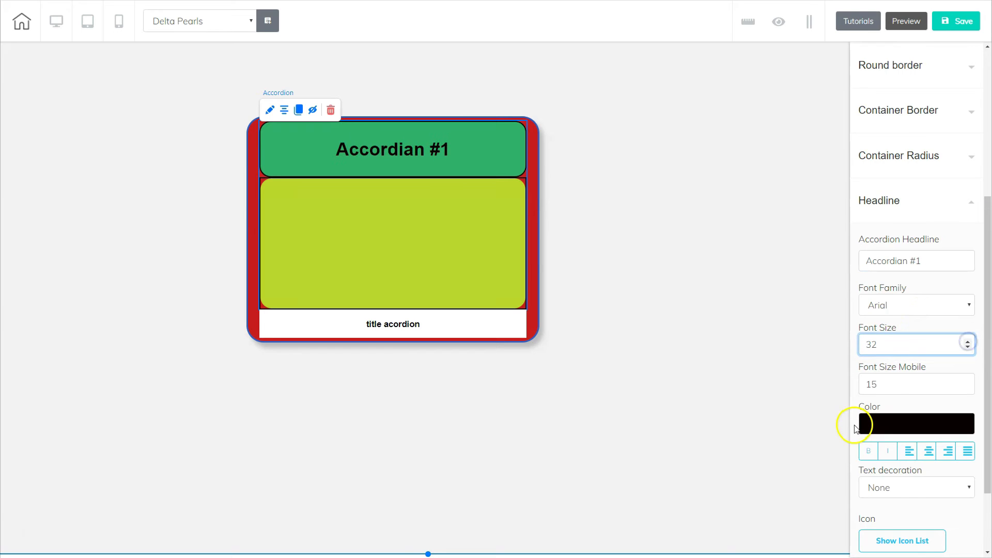
pyautogui.scroll(-2, 856, 428)
pyautogui.click(872, 360)
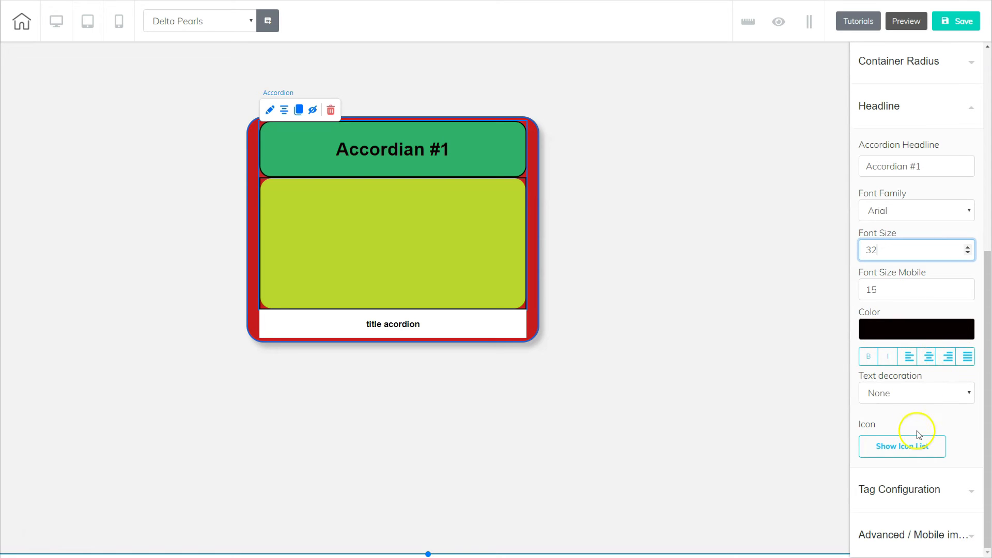
pyautogui.click(888, 395)
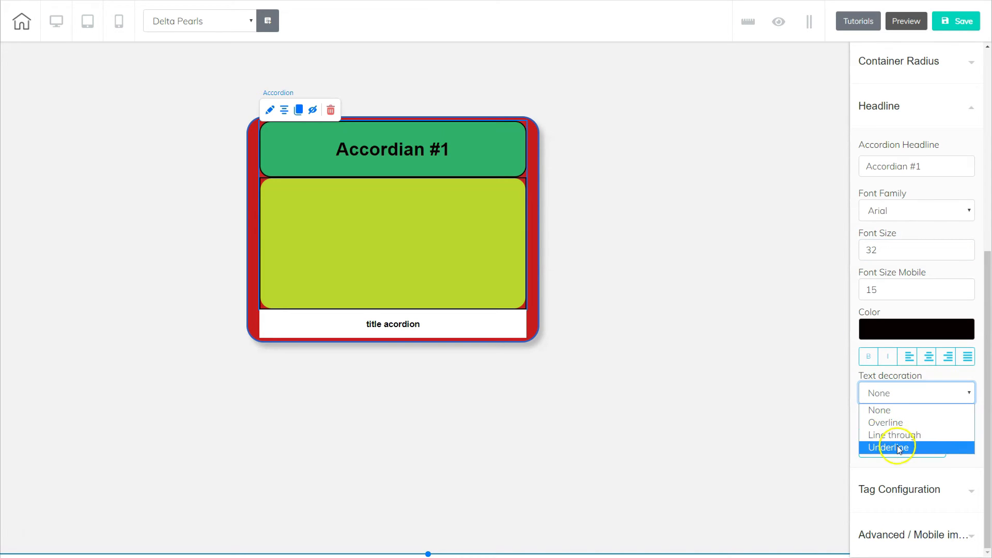
pyautogui.click(887, 394)
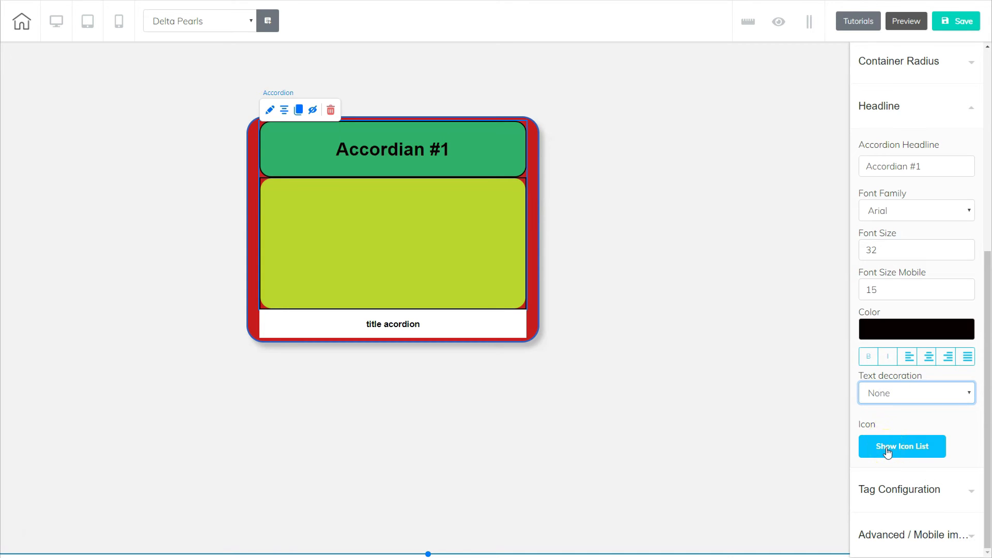
# - Add the outlined person-with-pencil icon to the Accordian #1 headline and align it to the left of the text
pyautogui.click(913, 448)
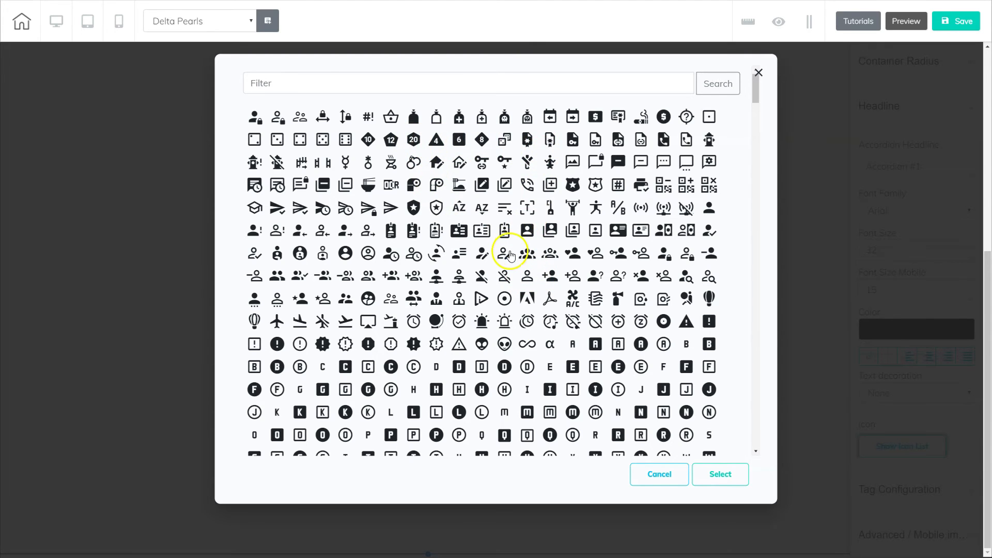
pyautogui.click(721, 474)
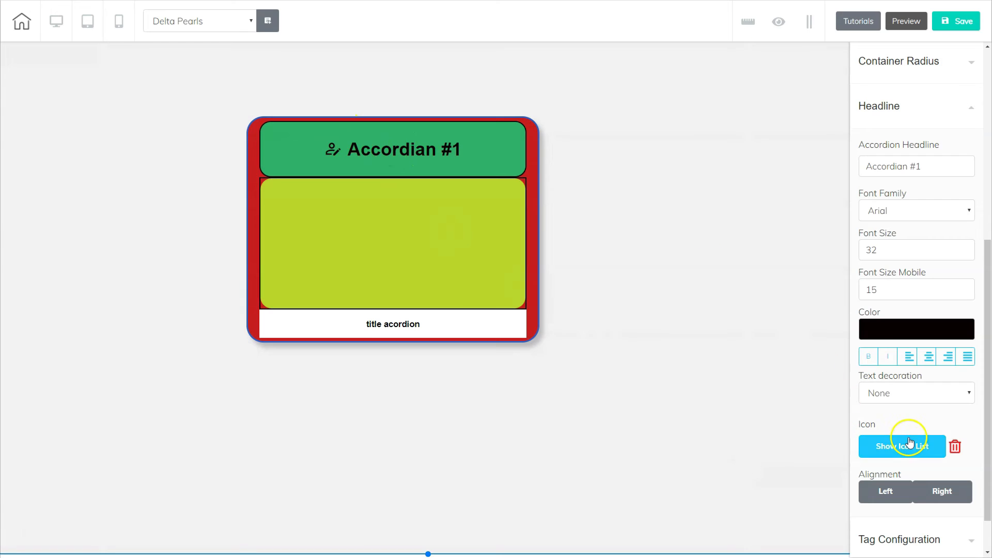
pyautogui.scroll(-1, 910, 442)
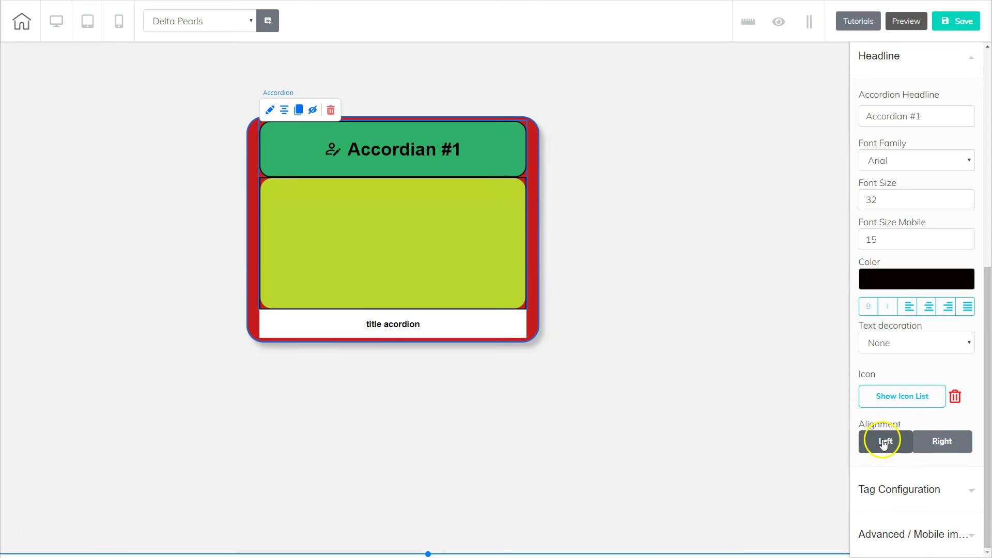
pyautogui.click(937, 443)
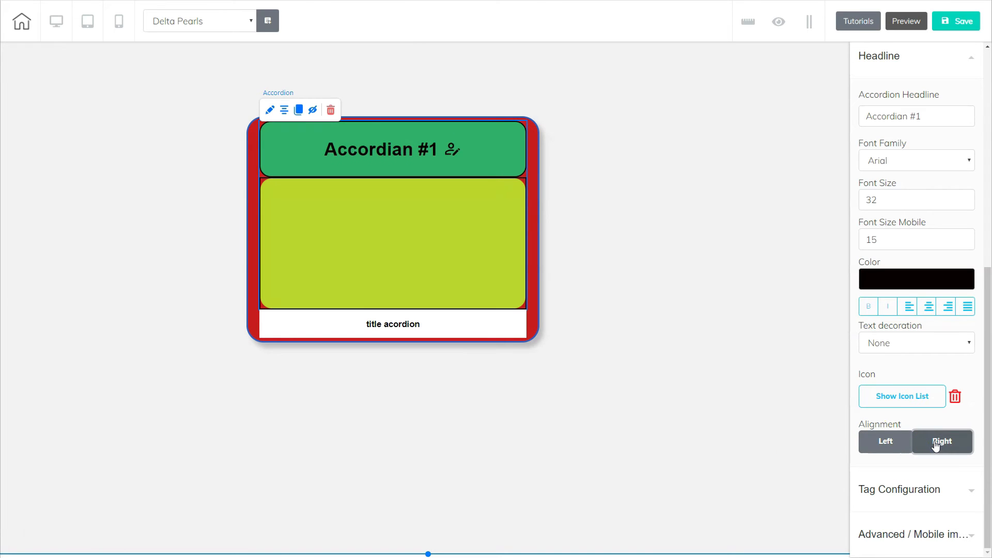
pyautogui.click(887, 443)
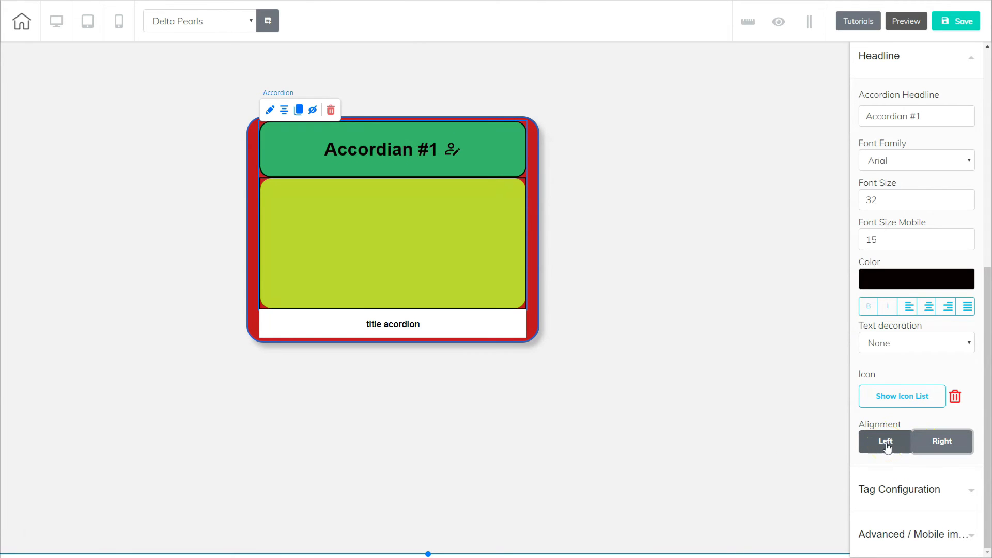
pyautogui.click(887, 444)
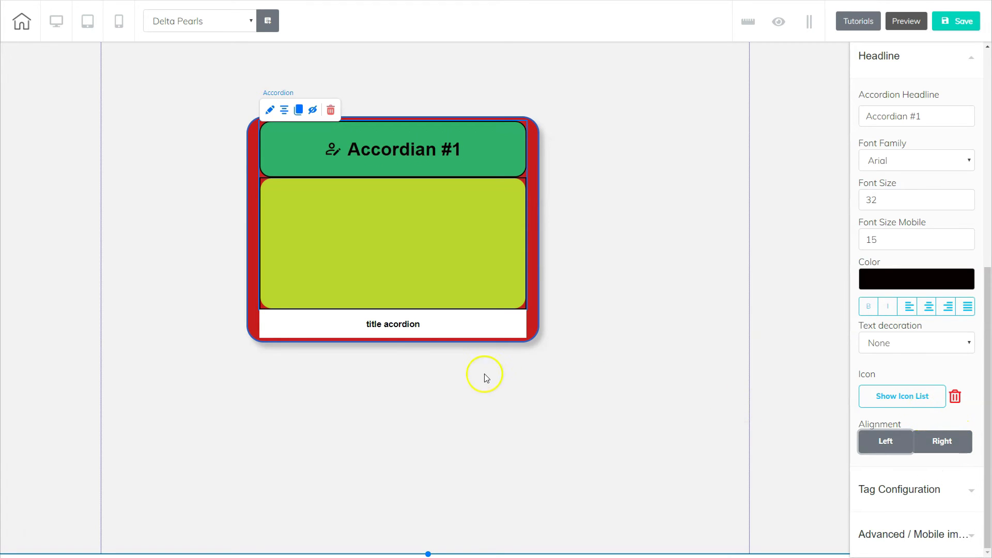
# - Delete the second accordion item, titled "title acordion", from the group
pyautogui.click(376, 325)
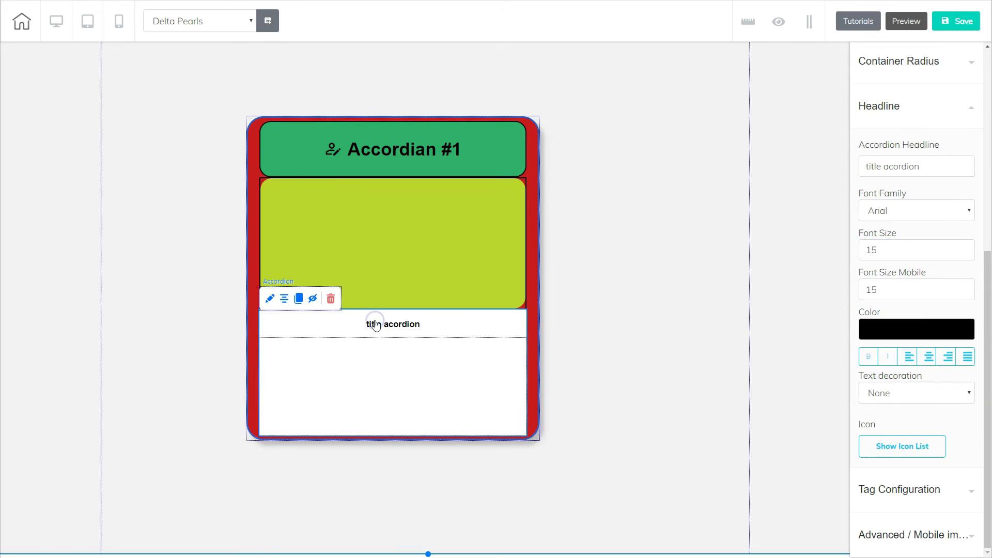
pyautogui.scroll(3, 941, 202)
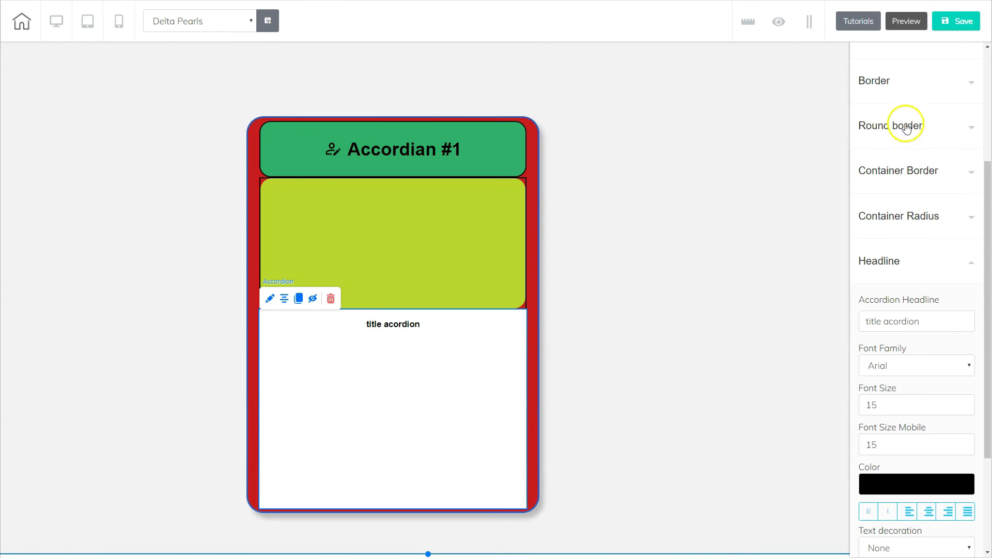
pyautogui.scroll(4, 900, 290)
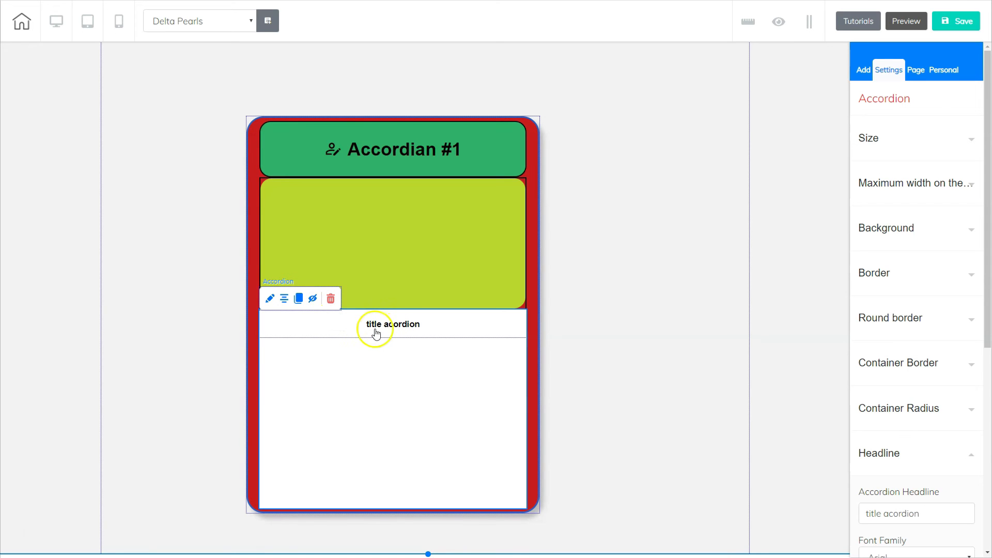
pyautogui.click(331, 303)
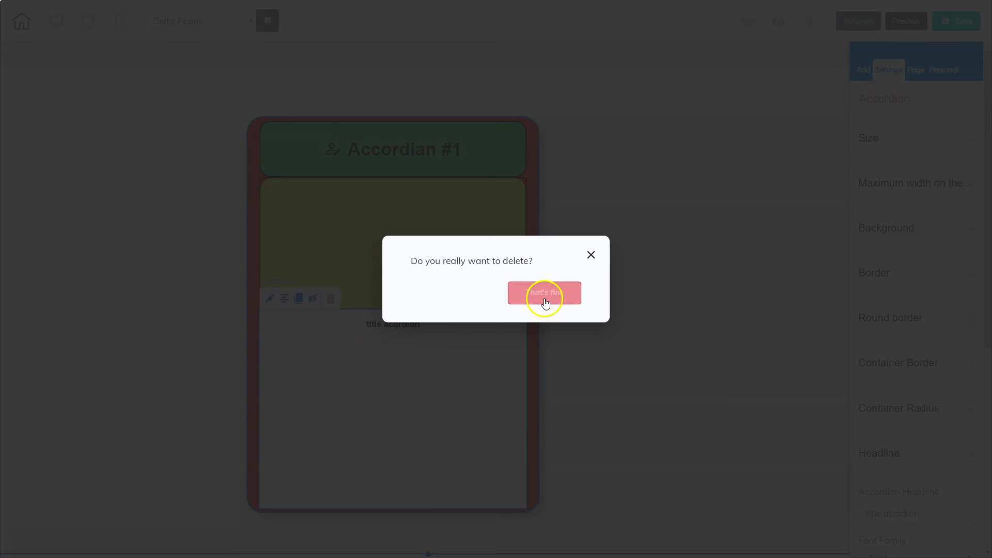
pyautogui.click(552, 293)
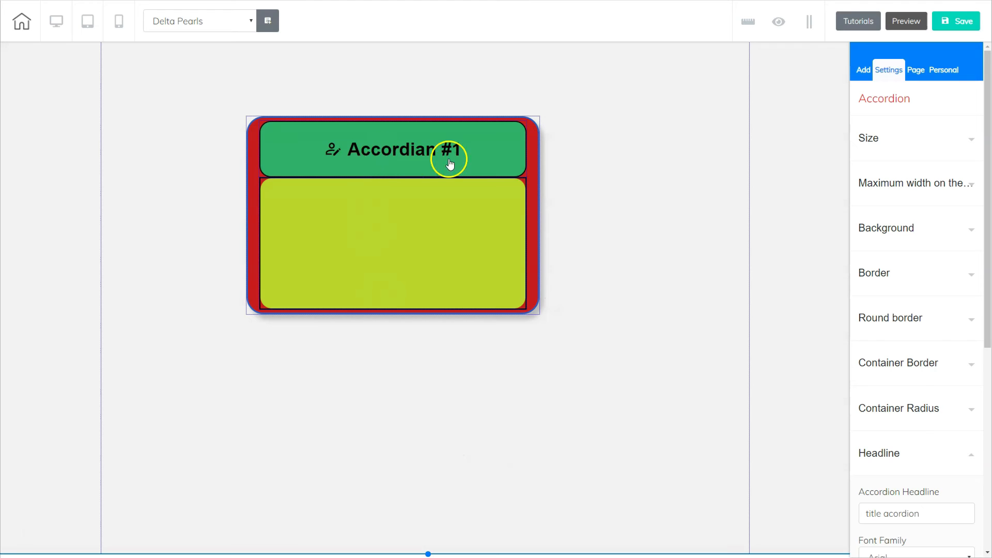
# - Clone the collapsed Accordian #1 item and expand the copy below it
pyautogui.click(501, 154)
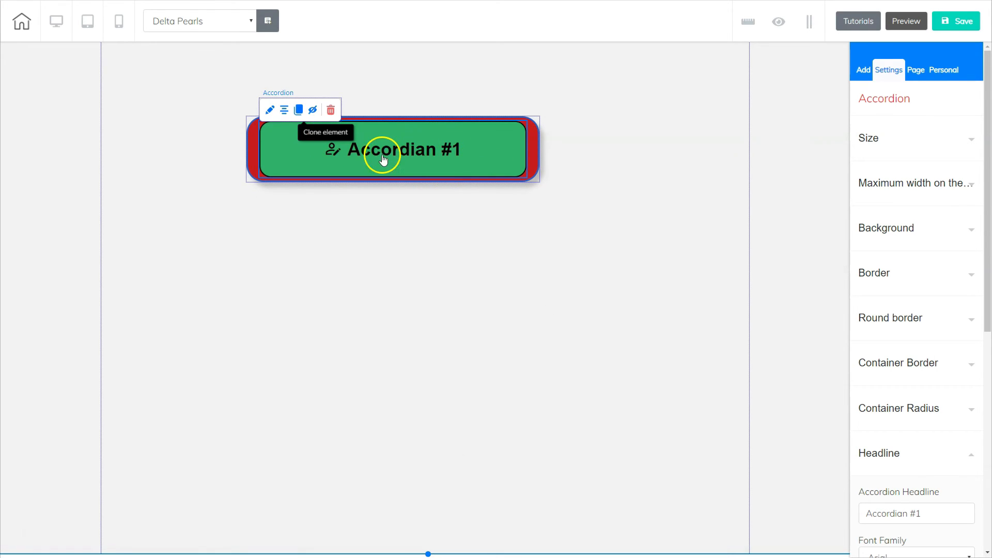
pyautogui.click(298, 111)
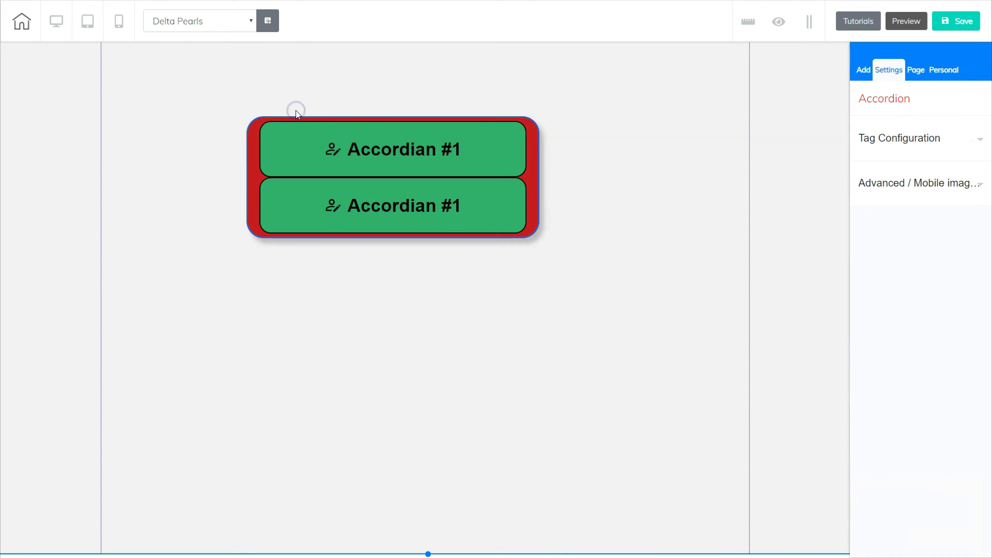
pyautogui.click(396, 205)
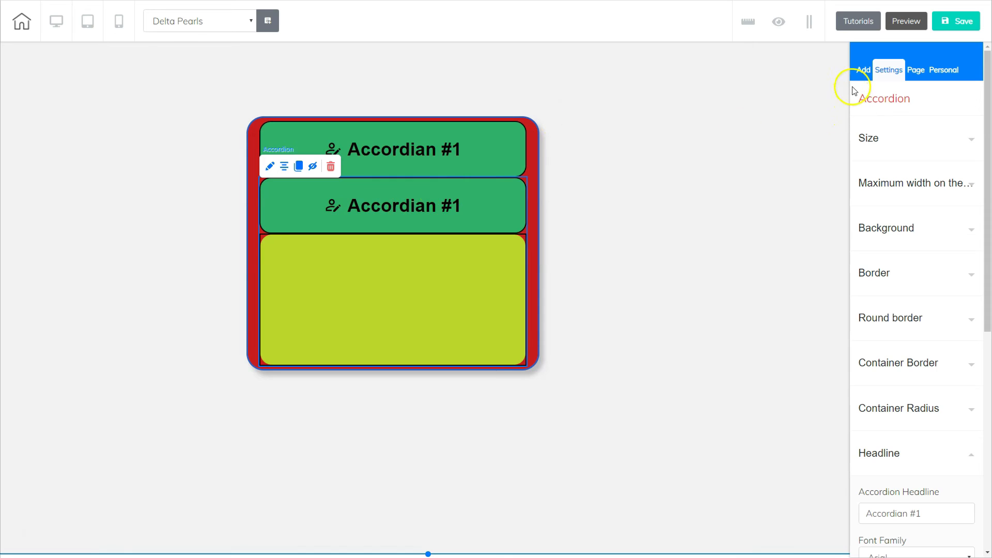
# - Add a Title H4 text to the second accordion item's container and position it centred near the container's upper edge
pyautogui.click(863, 72)
pyautogui.click(905, 126)
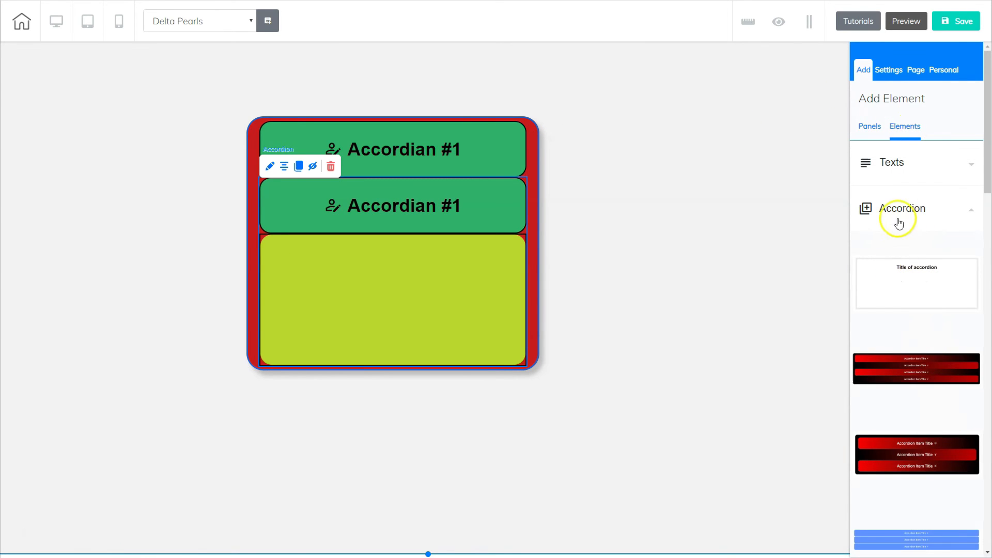
pyautogui.click(894, 217)
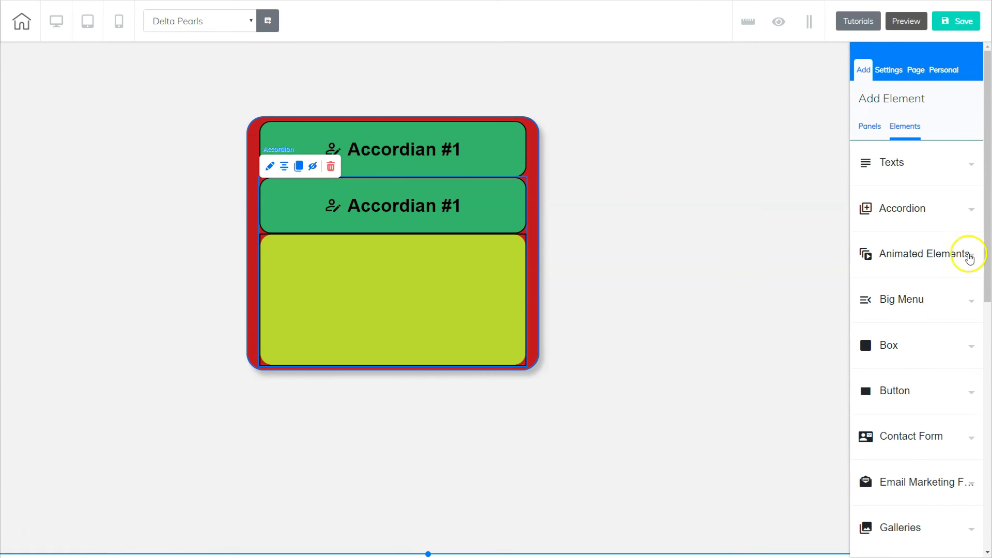
pyautogui.click(891, 164)
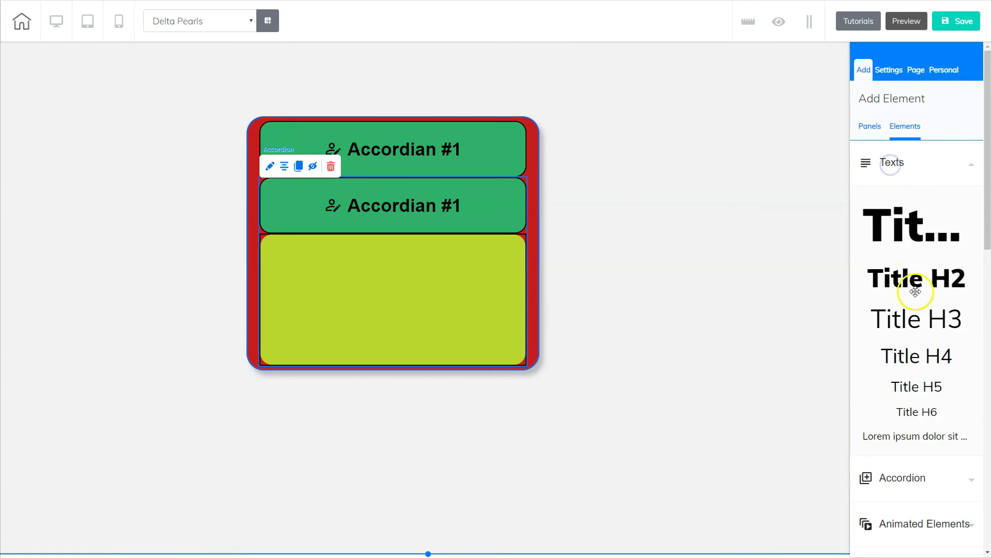
pyautogui.moveTo(919, 355); pyautogui.dragTo(381, 279)
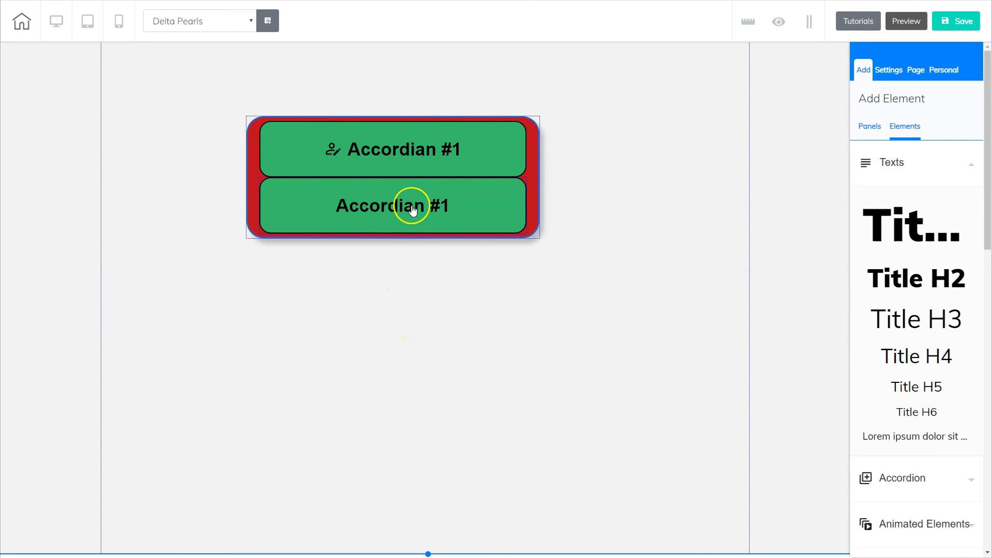
pyautogui.click(412, 209)
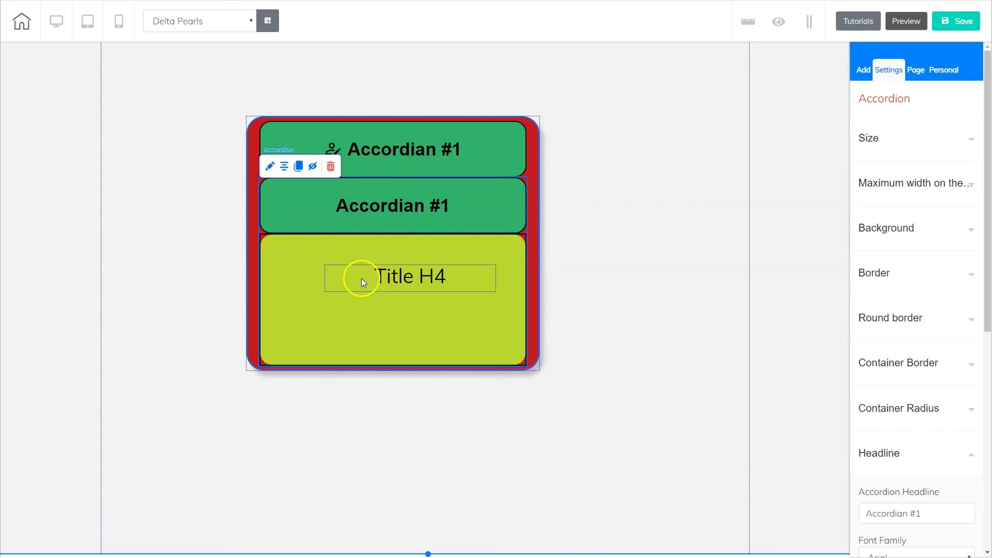
pyautogui.moveTo(359, 277); pyautogui.dragTo(377, 269)
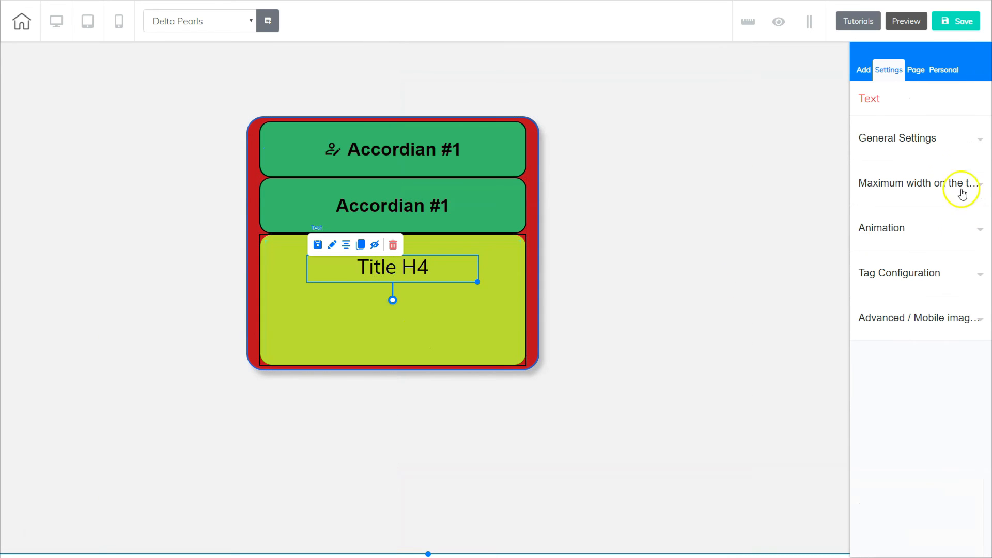
# - Add an Image element to the second accordion item's container, below the Title H4 text
pyautogui.click(866, 78)
pyautogui.click(905, 127)
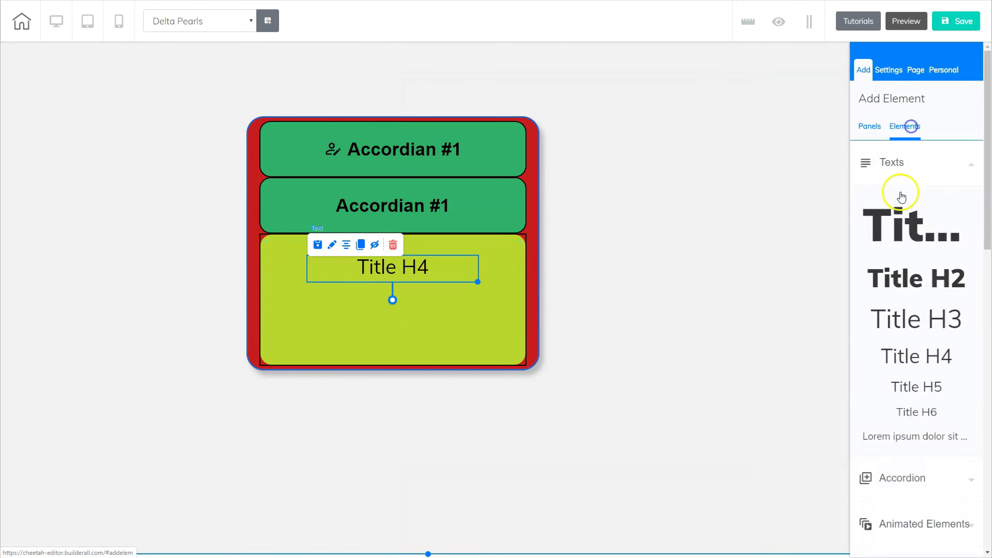
pyautogui.scroll(-5, 910, 365)
pyautogui.scroll(-6, 911, 365)
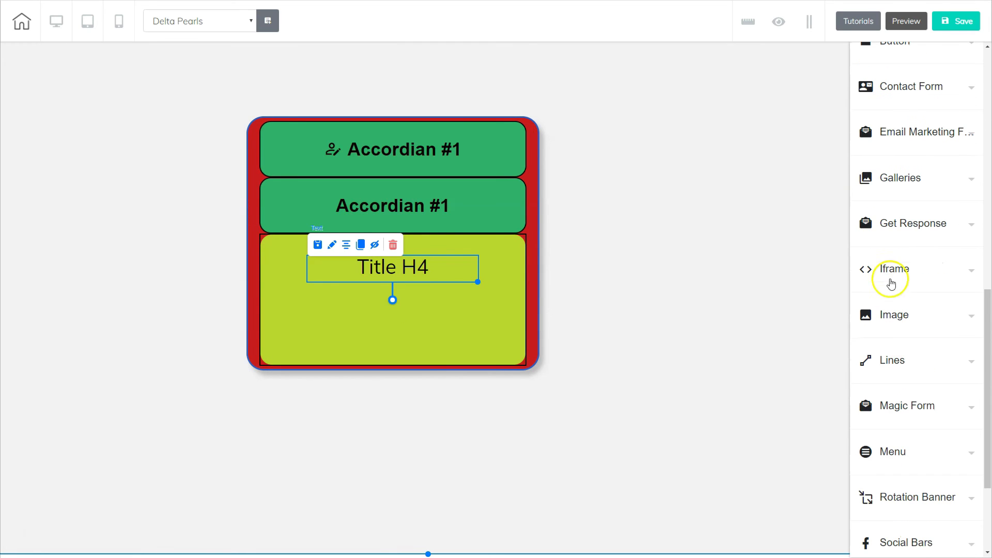
pyautogui.click(893, 315)
pyautogui.moveTo(920, 384); pyautogui.dragTo(387, 299)
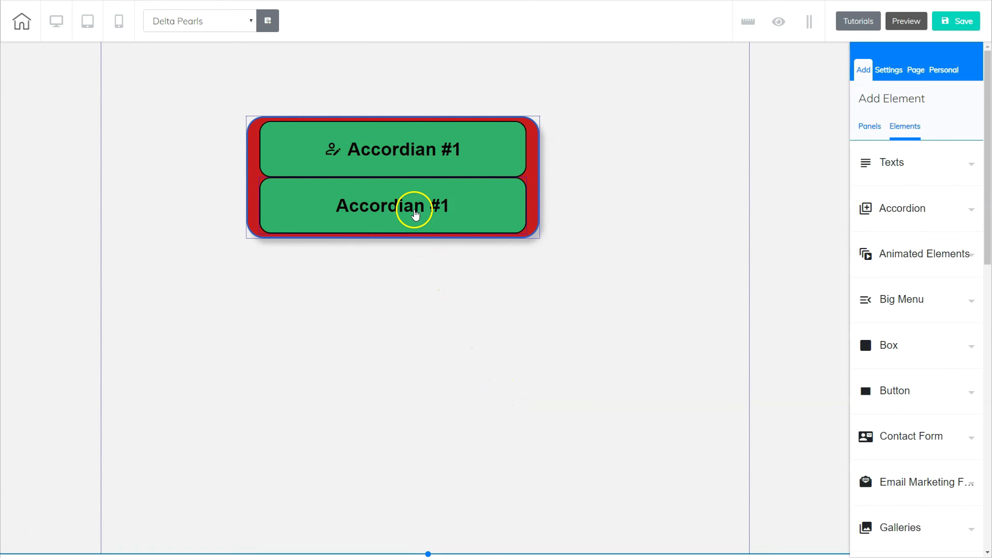
# - Expand the second accordion item, shrink its image to fit inside the container and centre it beneath the Title H4 text
pyautogui.click(415, 214)
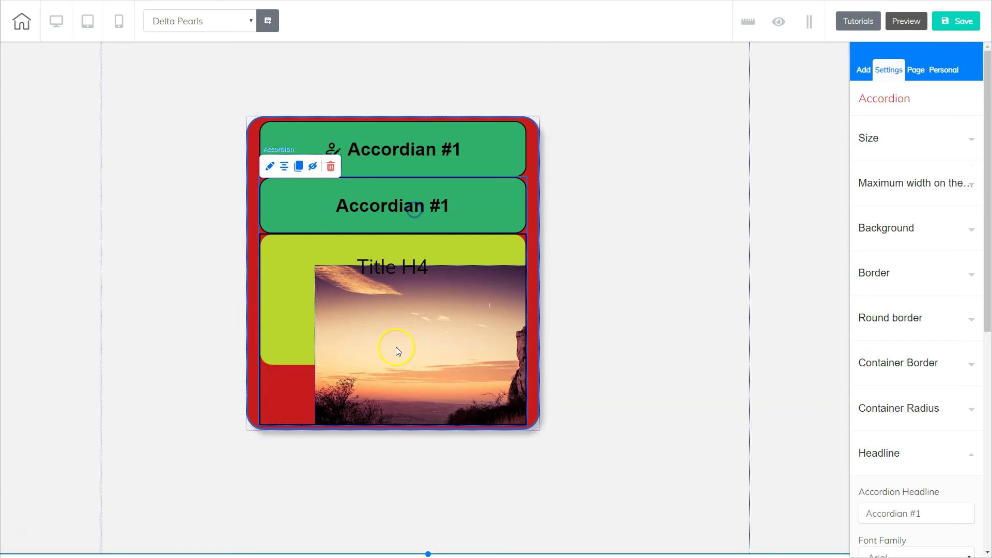
pyautogui.click(418, 306)
pyautogui.moveTo(603, 456); pyautogui.dragTo(427, 353)
pyautogui.moveTo(384, 295); pyautogui.dragTo(406, 309)
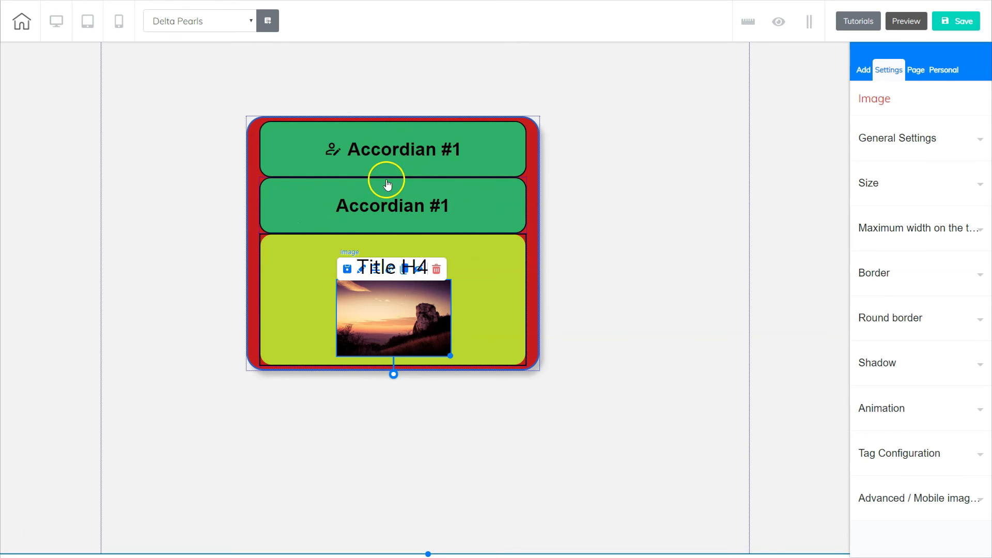
# - Collapse the second accordion item, then expand and collapse the first item to check its container
pyautogui.click(401, 203)
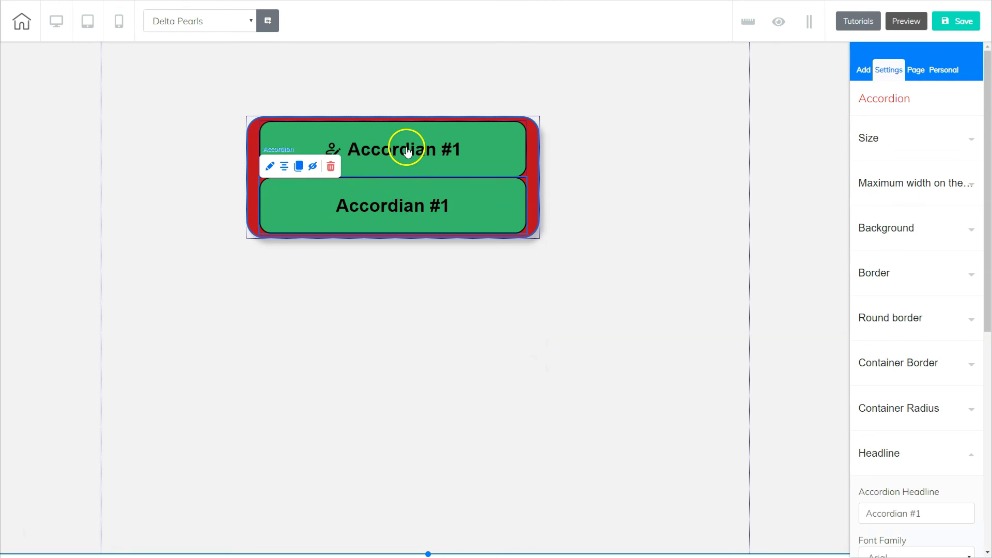
pyautogui.click(407, 151)
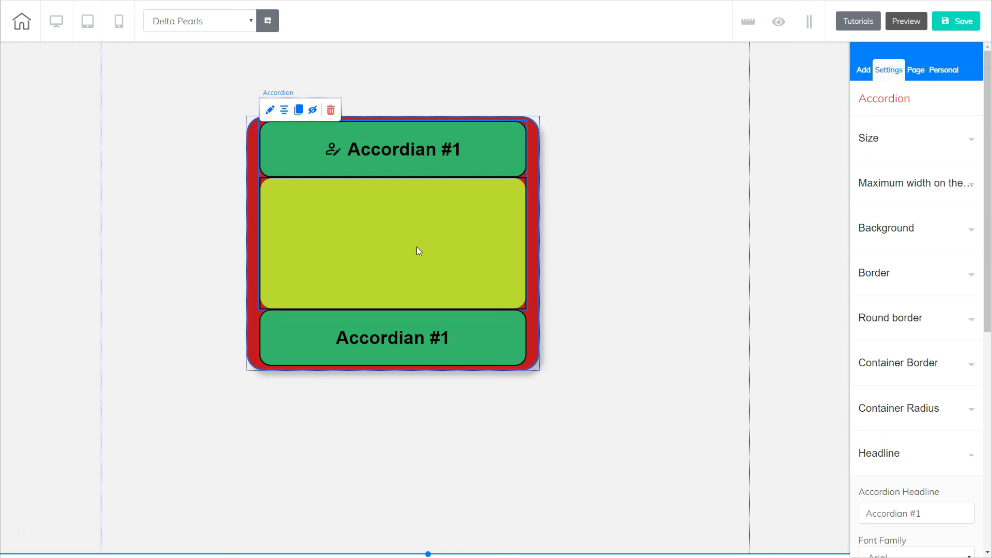
pyautogui.click(401, 152)
pyautogui.click(707, 209)
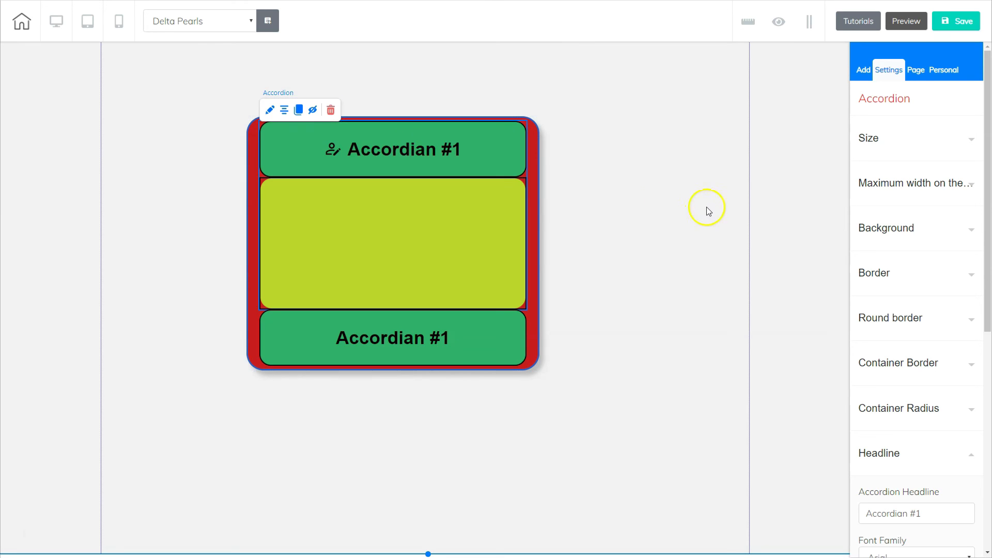
pyautogui.click(681, 200)
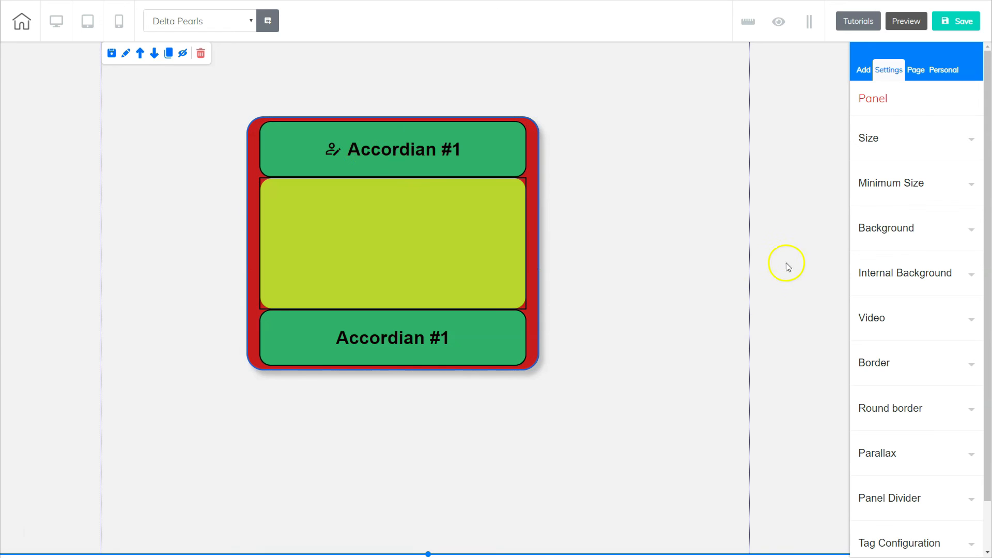
pyautogui.click(414, 154)
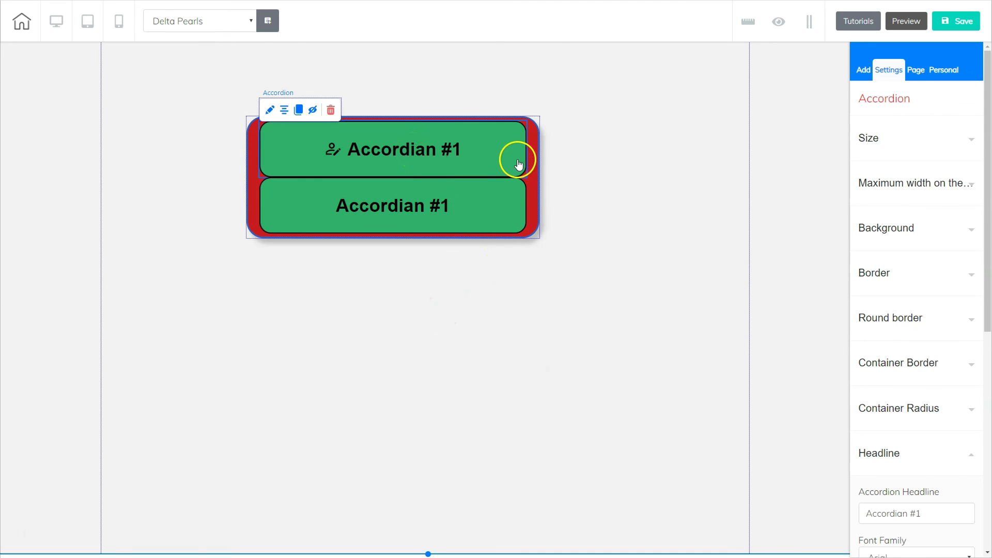
# - Move the accordion group slightly up and to the right, and shorten the panel to end just below the collapsed group
pyautogui.moveTo(532, 161); pyautogui.dragTo(545, 137)
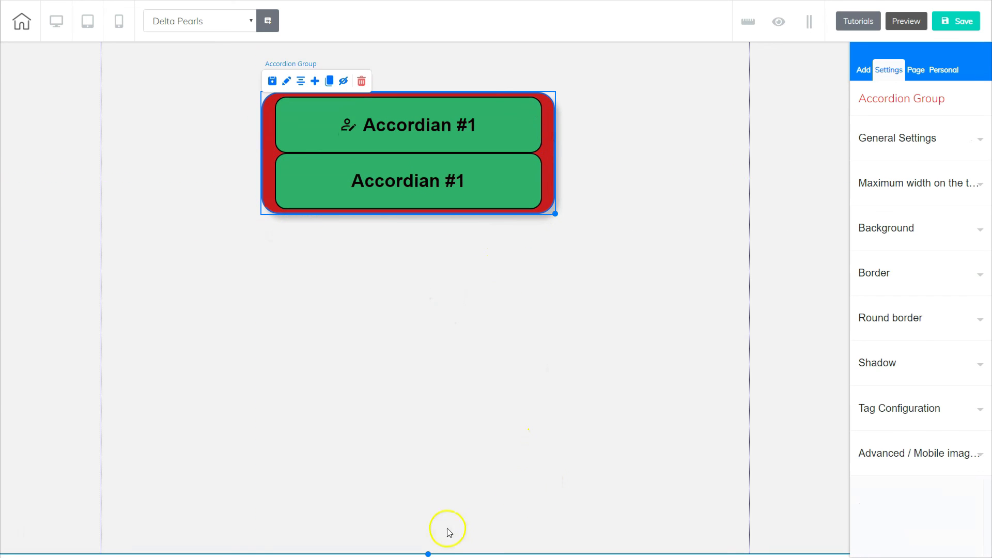
pyautogui.moveTo(428, 554); pyautogui.dragTo(434, 232)
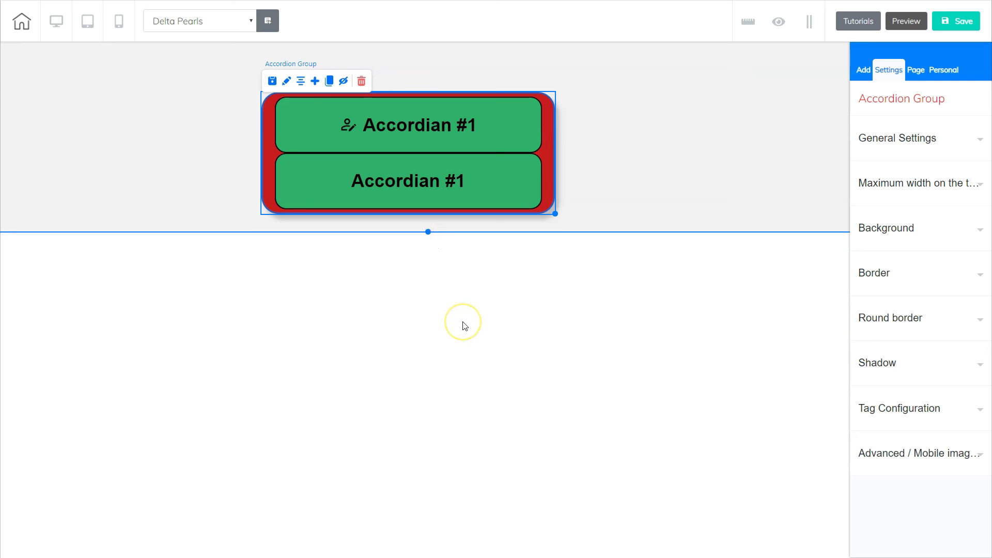
# - Expand the second accordion item to check how its container fits the shortened panel, and collapse it again
pyautogui.click(425, 187)
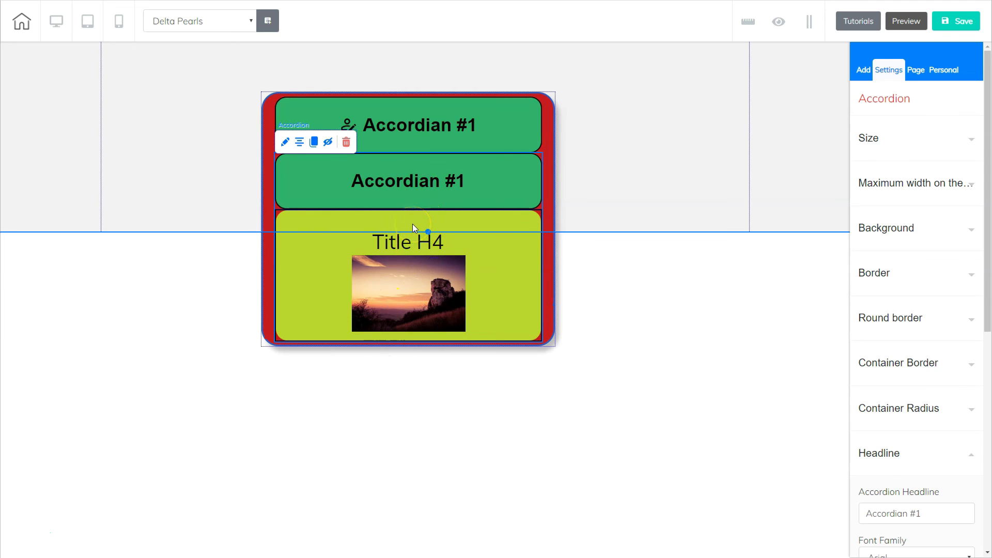
pyautogui.click(427, 185)
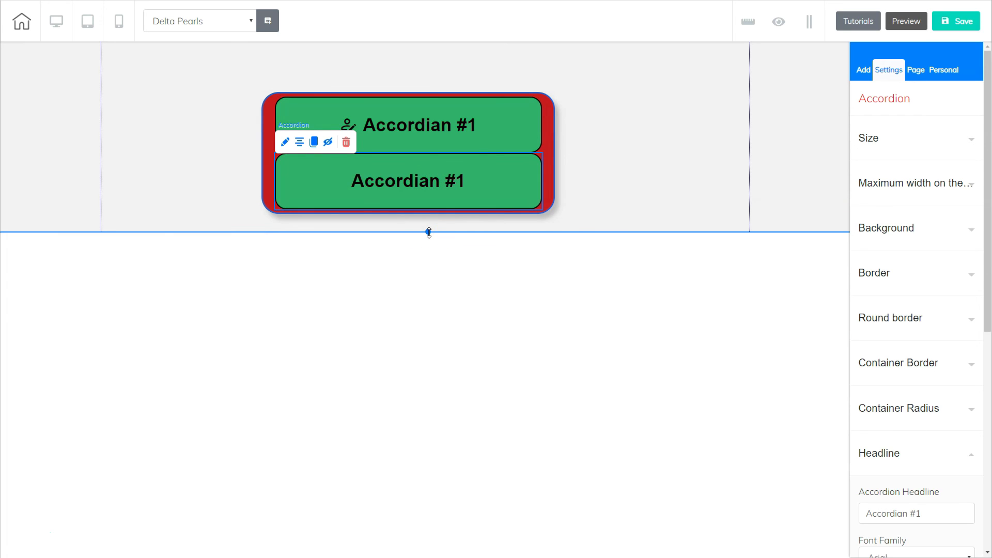
# - Lengthen the panel well below the accordion group and shorten it back to just beneath the collapsed items
pyautogui.moveTo(429, 233); pyautogui.dragTo(438, 556)
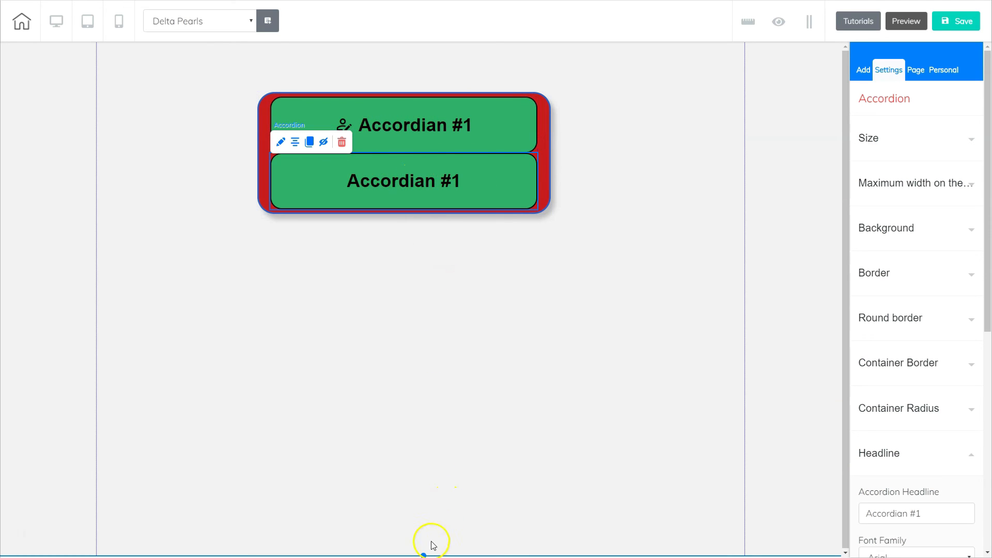
pyautogui.moveTo(423, 554); pyautogui.dragTo(433, 228)
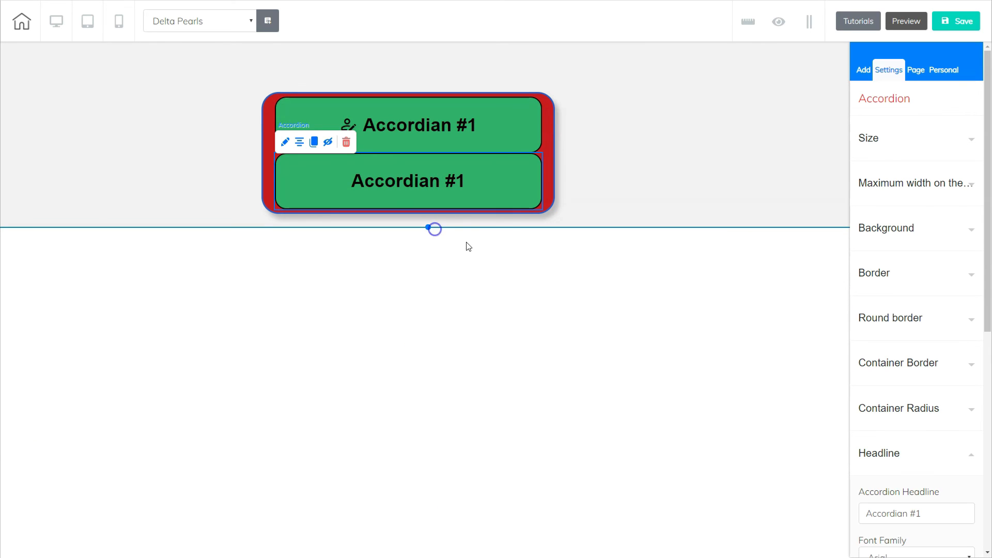
pyautogui.click(439, 199)
# - Save the page, publish the site and close the publishing confirmation
pyautogui.click(957, 21)
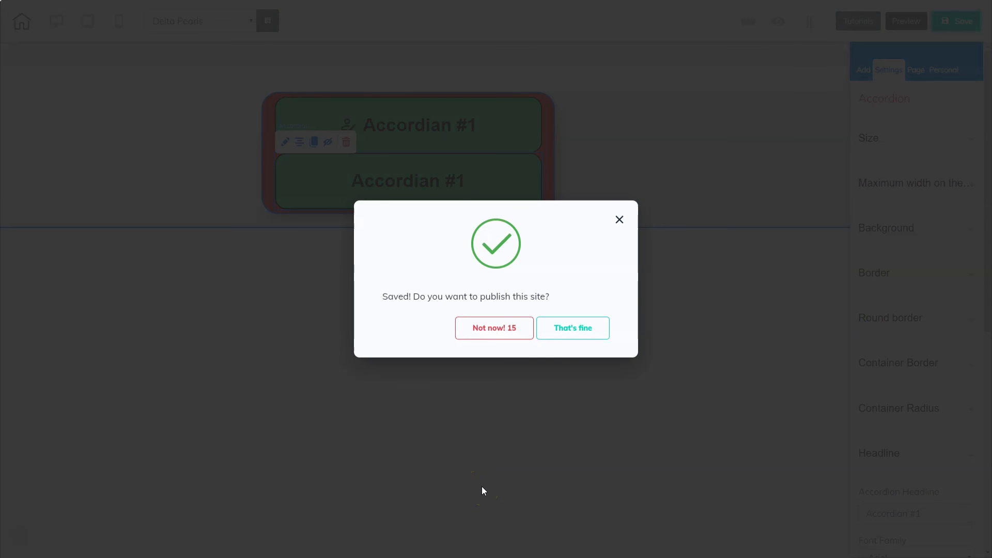
pyautogui.click(567, 326)
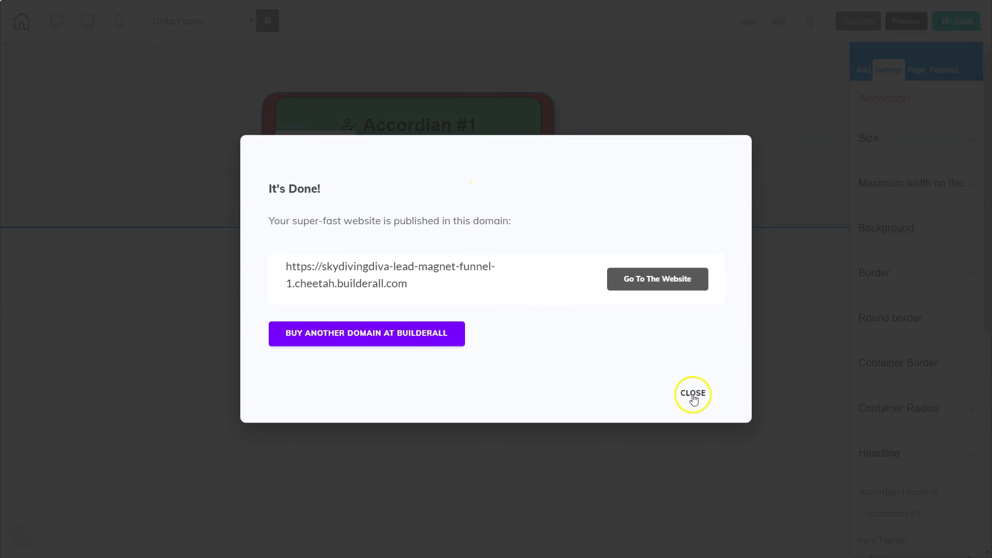
pyautogui.click(693, 394)
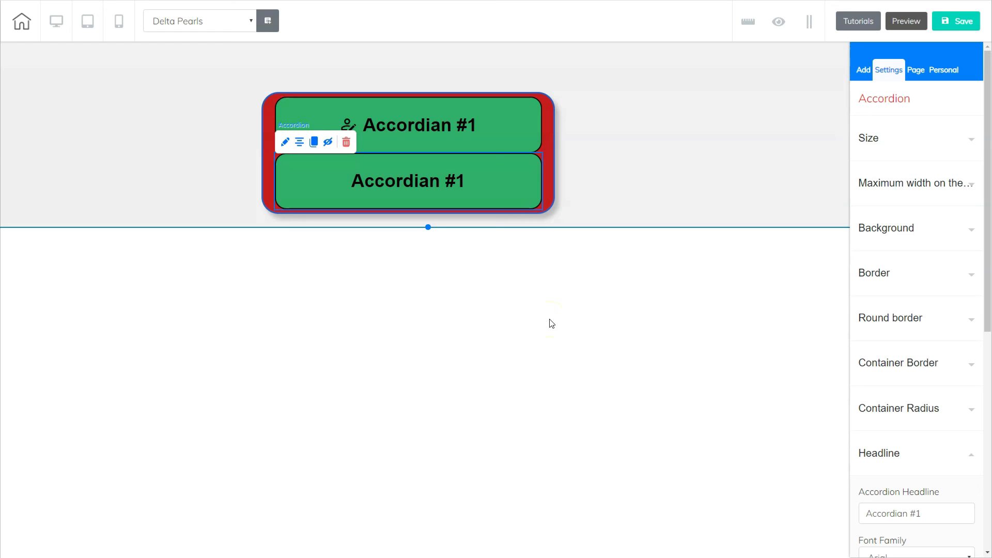
pyautogui.click(542, 328)
pyautogui.click(23, 537)
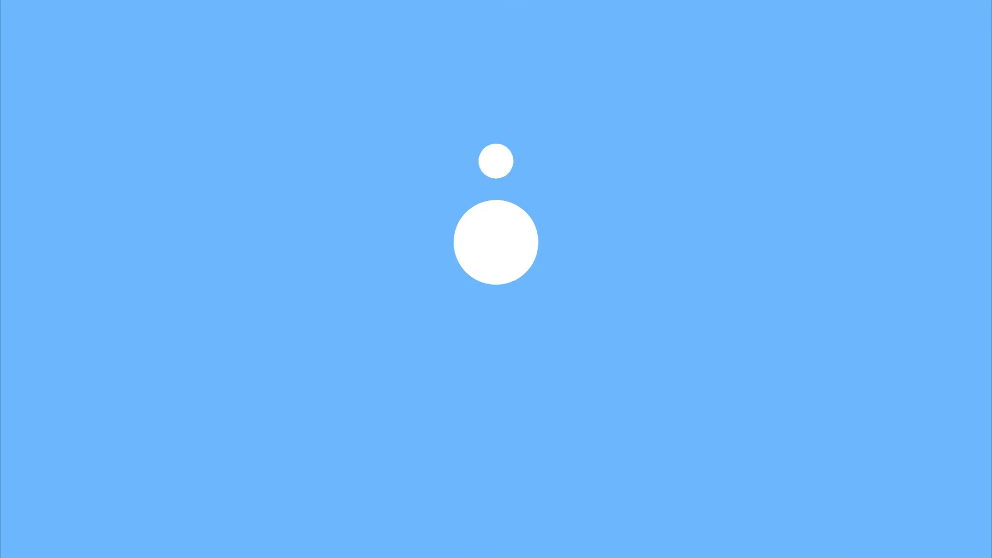